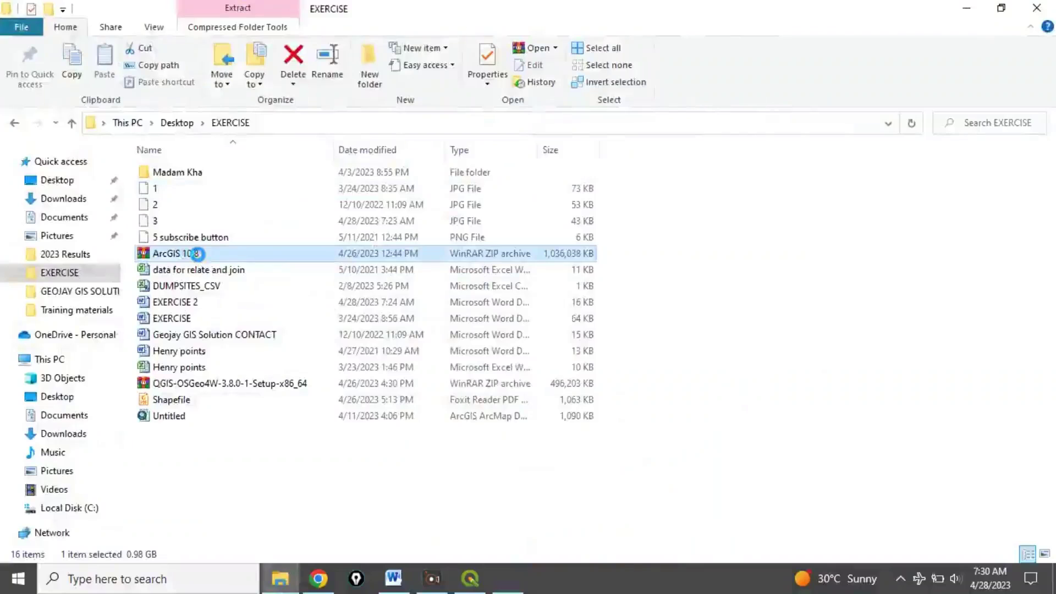
# - Extract the ArcGIS 10.8 zip with WinRAR into a new ArcGIS 10.8 folder in EXERCISE
pyautogui.rightClick(197, 254)
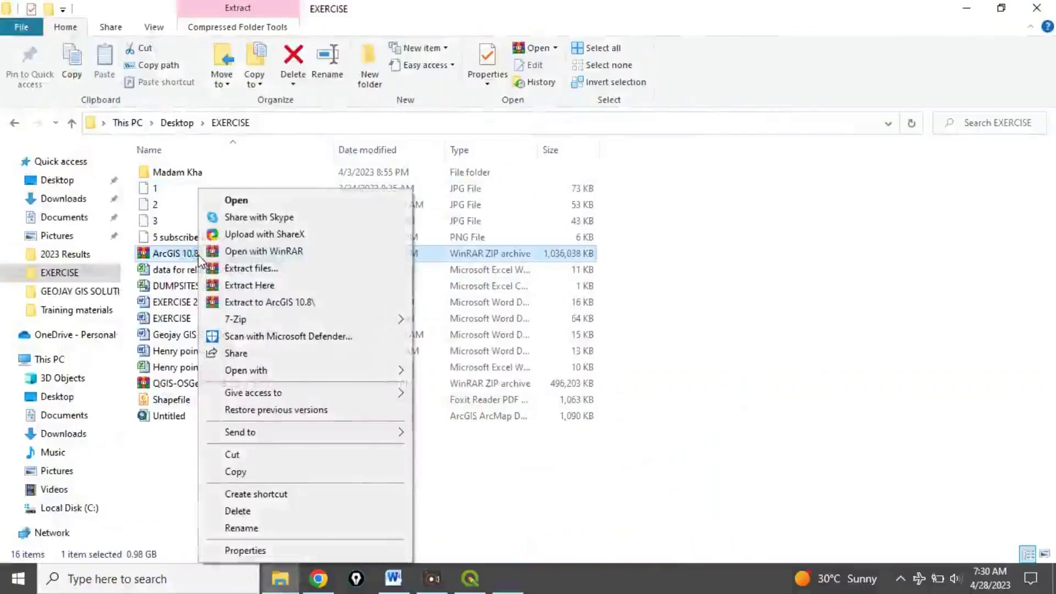
pyautogui.click(252, 269)
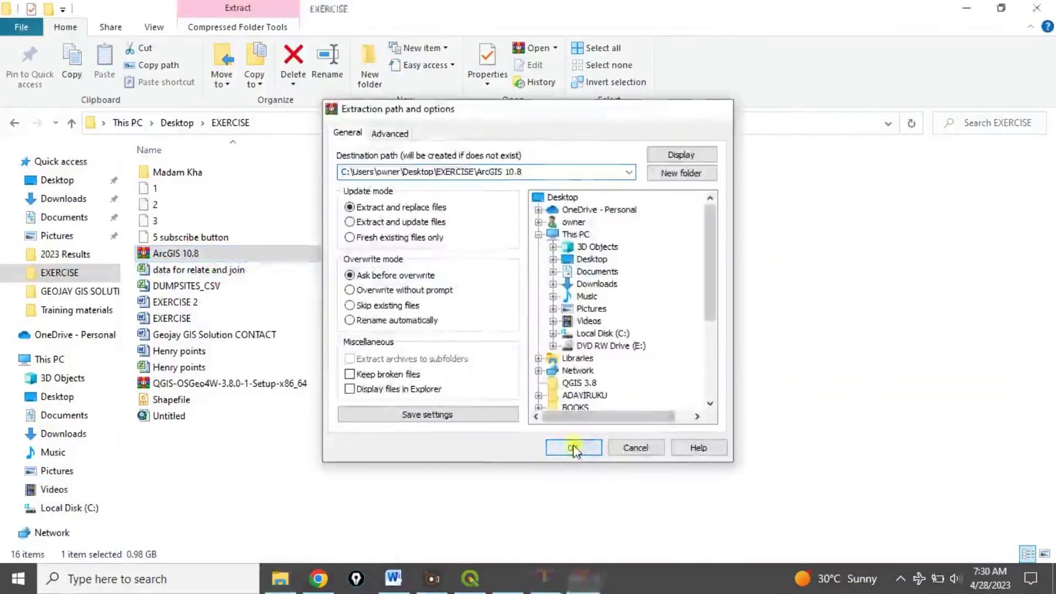
pyautogui.click(573, 448)
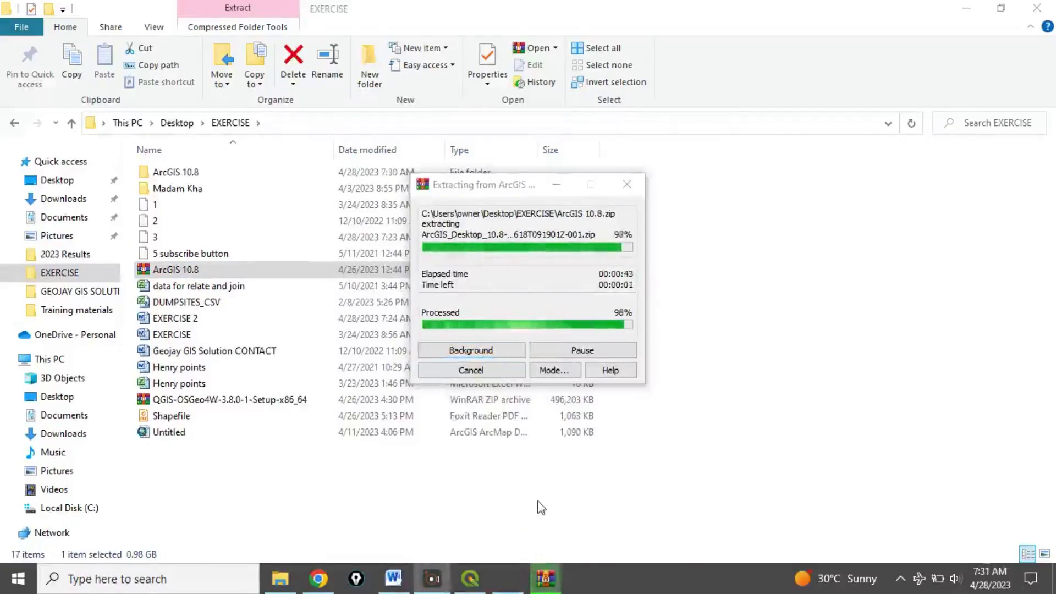
# - Open the extracted ArcGIS 10.8 folder and its inner ArcGIS 10.8 subfolder
pyautogui.click(193, 172)
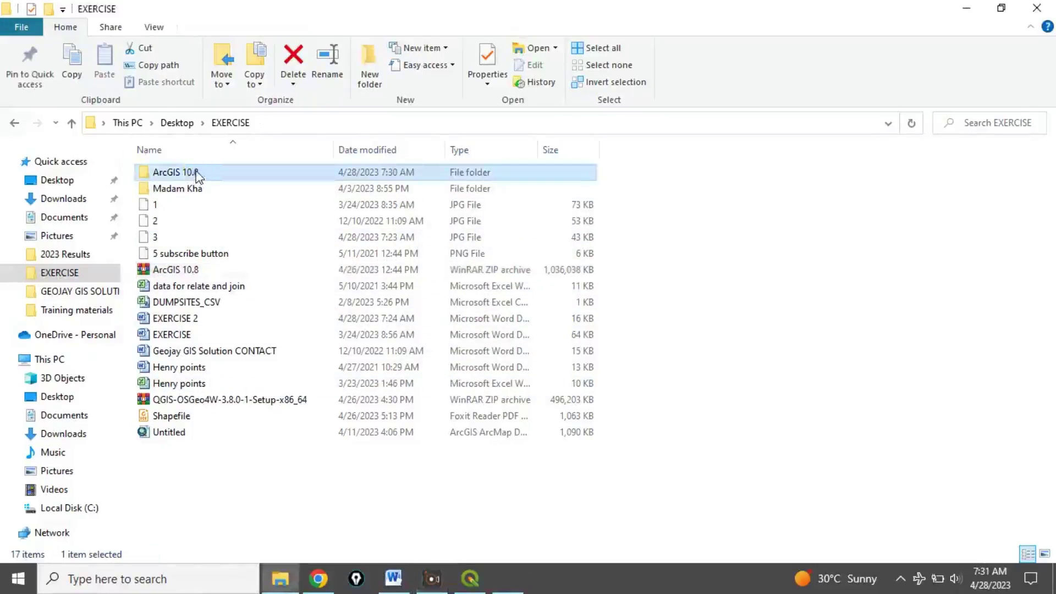
pyautogui.doubleClick(196, 173)
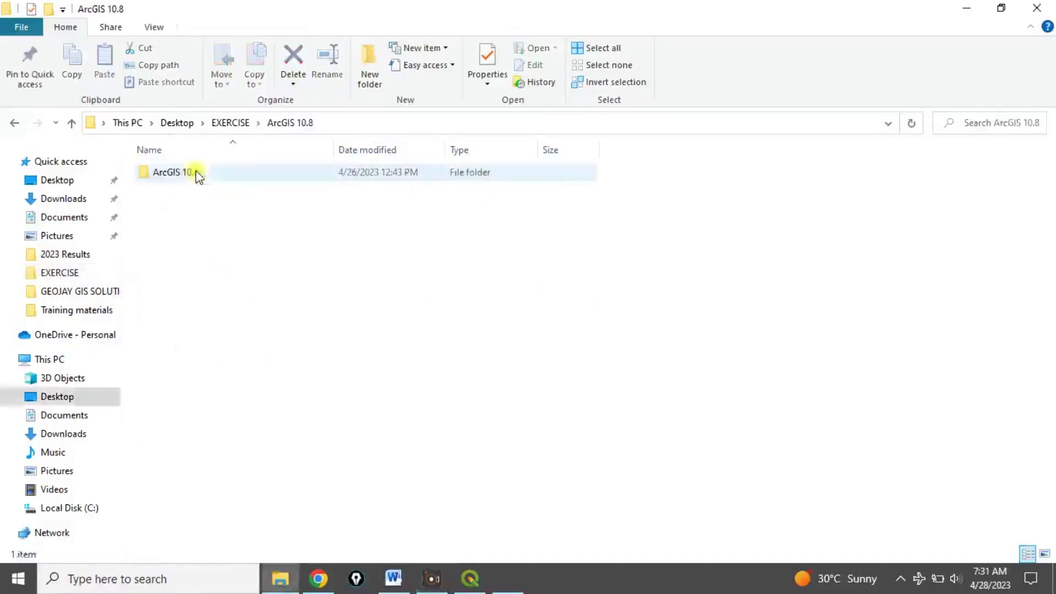
pyautogui.doubleClick(197, 173)
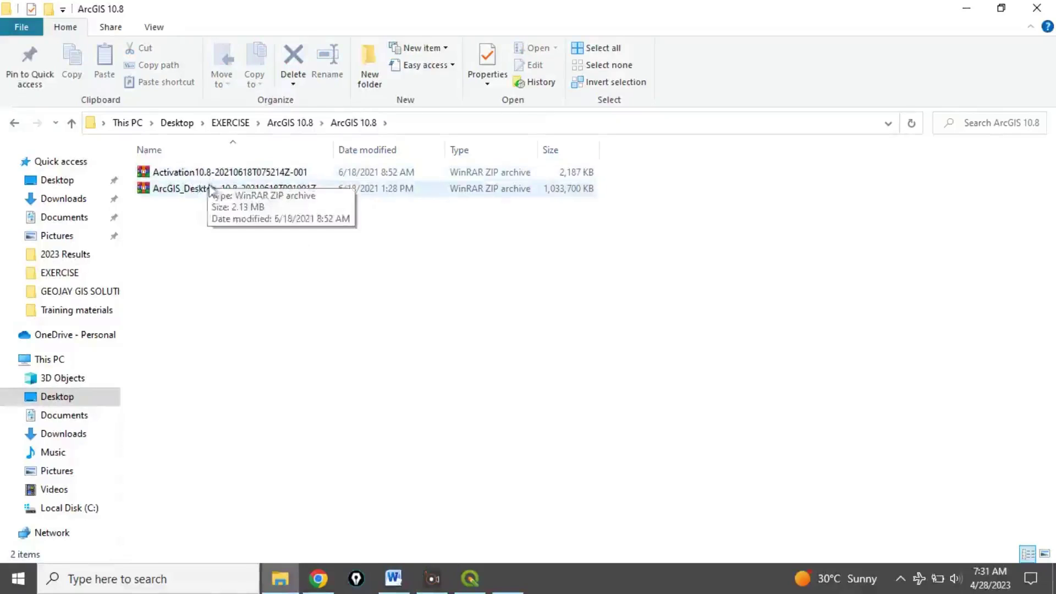
# - Extract the ArcGIS_Desktop_10.8 zip to its suggested destination folder
pyautogui.click(203, 190)
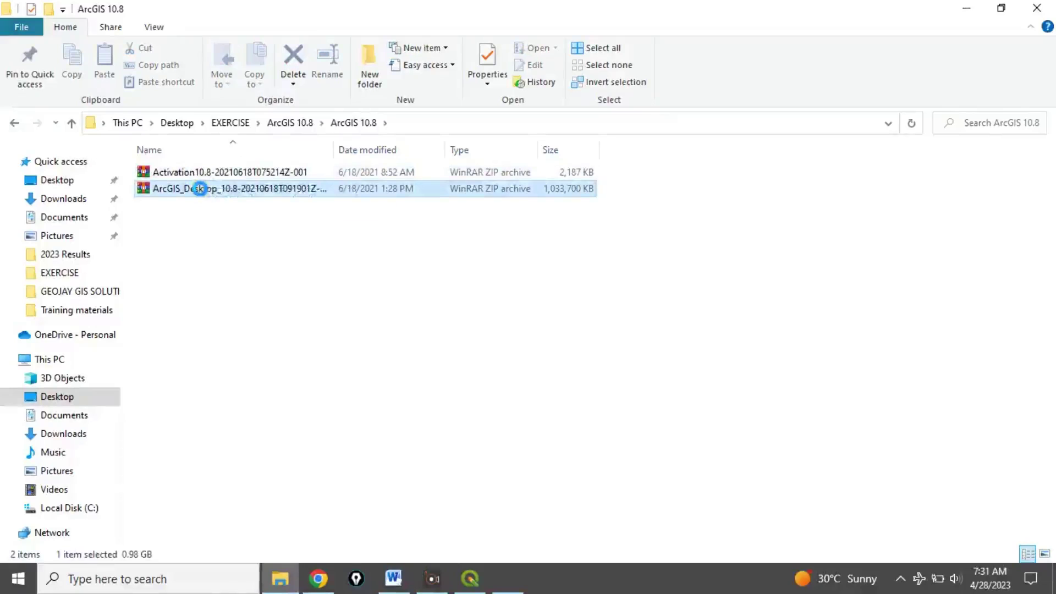
pyautogui.rightClick(201, 191)
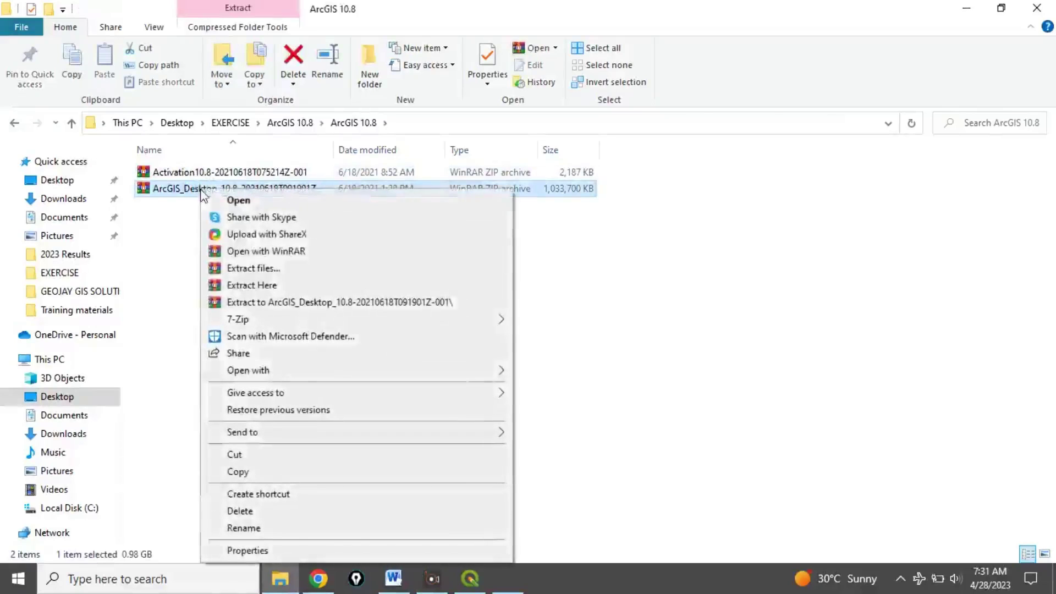
pyautogui.click(263, 270)
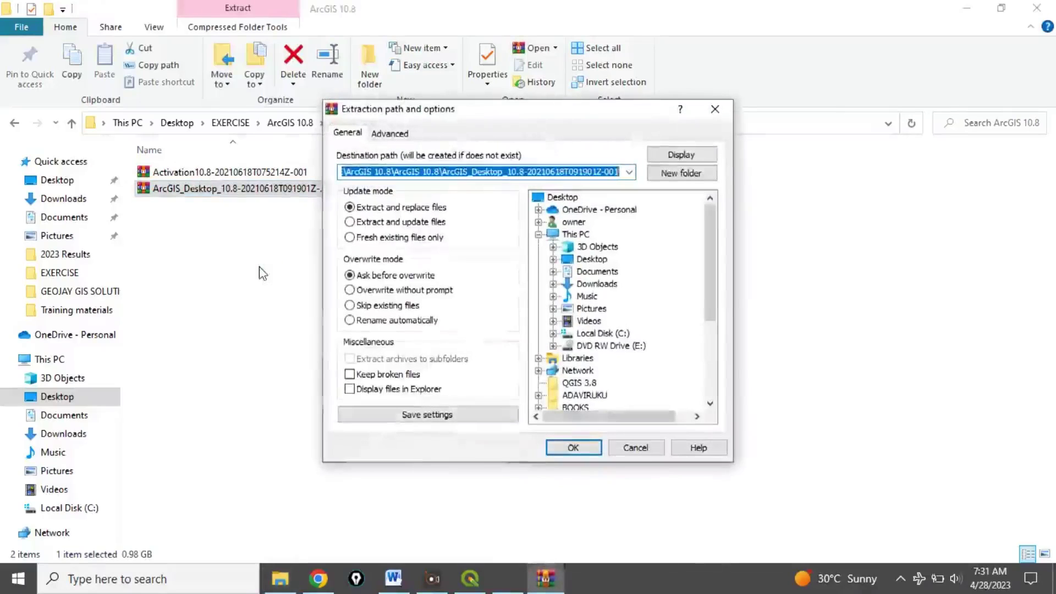
pyautogui.click(574, 448)
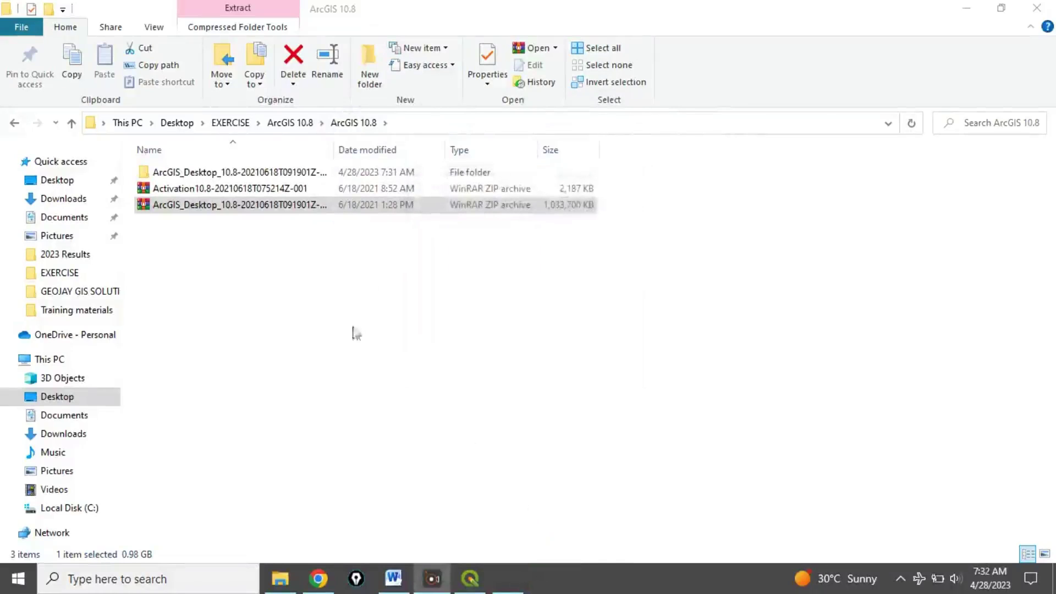
# - Extract the Activation10.8 zip into its own folder
pyautogui.doubleClick(219, 189)
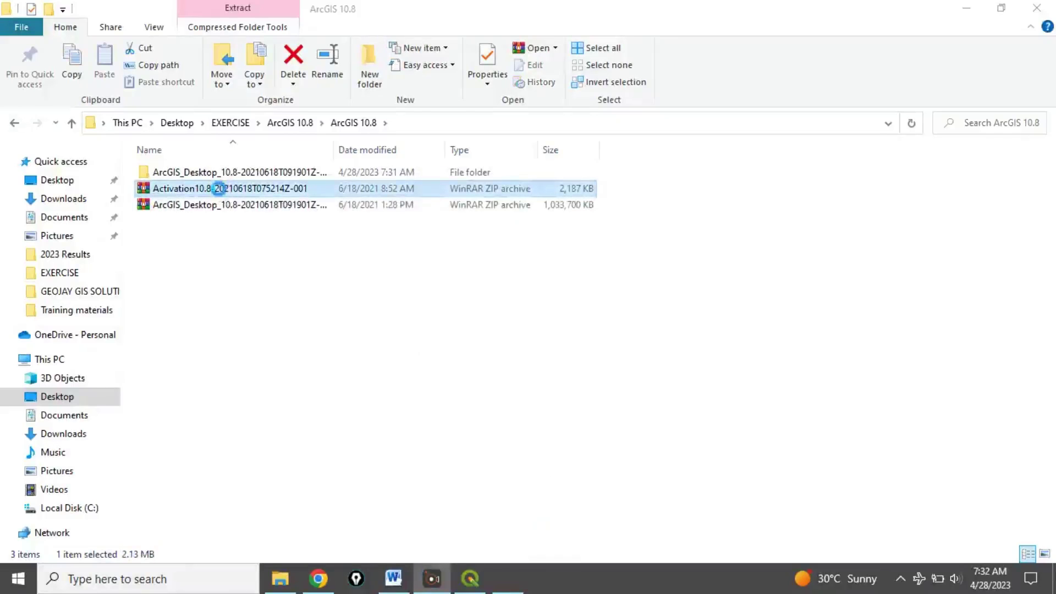
pyautogui.rightClick(220, 192)
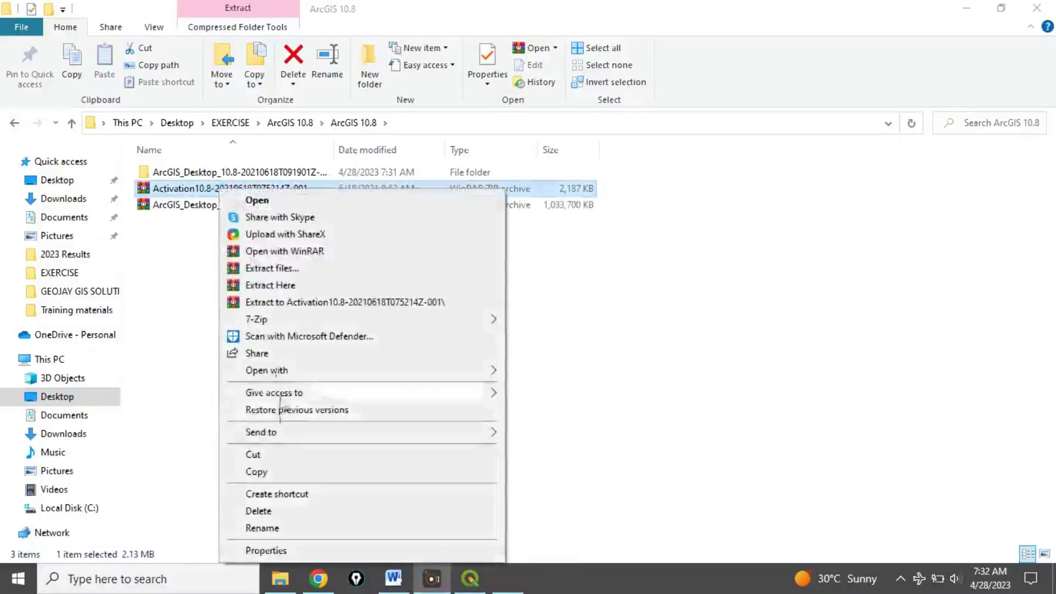
pyautogui.click(271, 268)
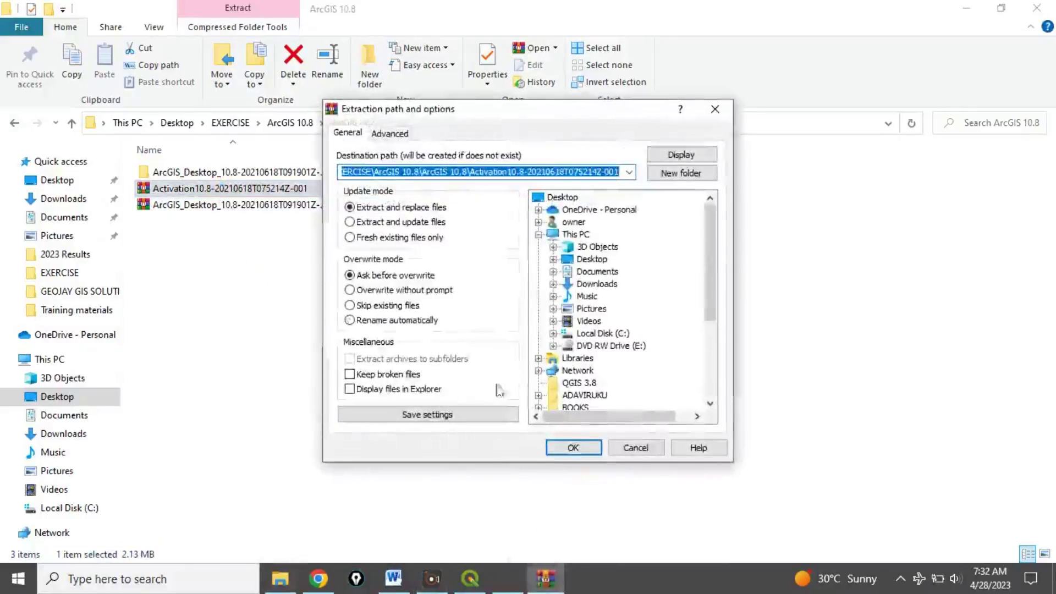
pyautogui.click(587, 454)
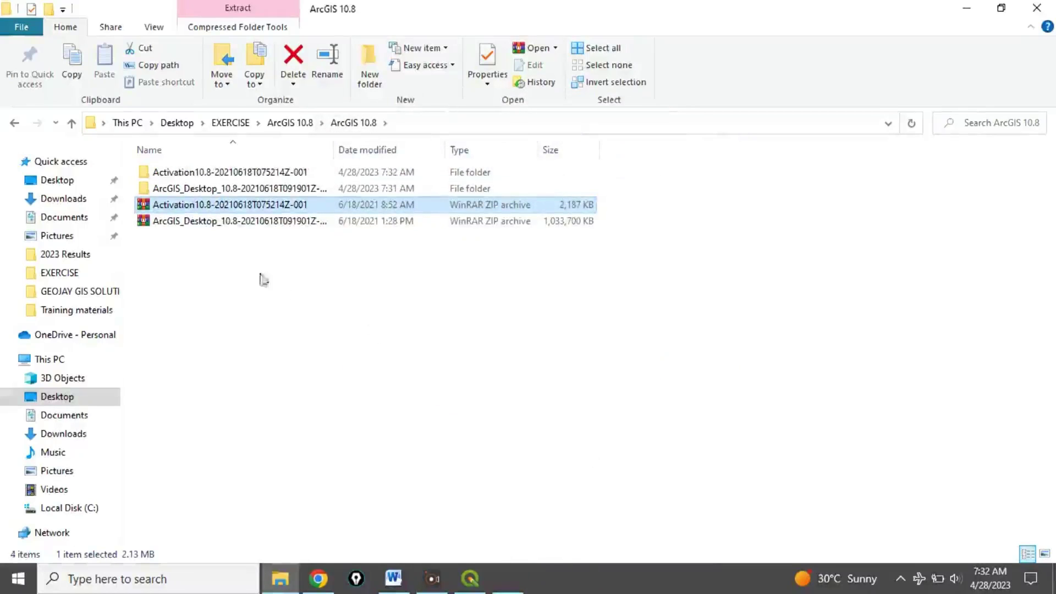
# - Open the extracted ArcGIS_Desktop folder and its ArcGIS_Desktop_10.8 subfolder
pyautogui.click(204, 192)
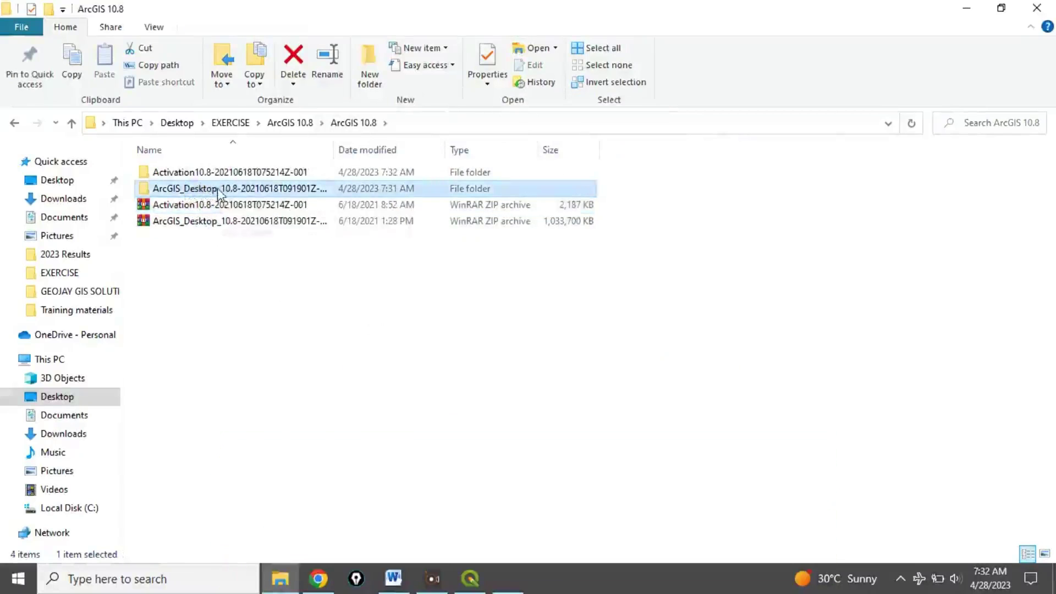
pyautogui.doubleClick(219, 193)
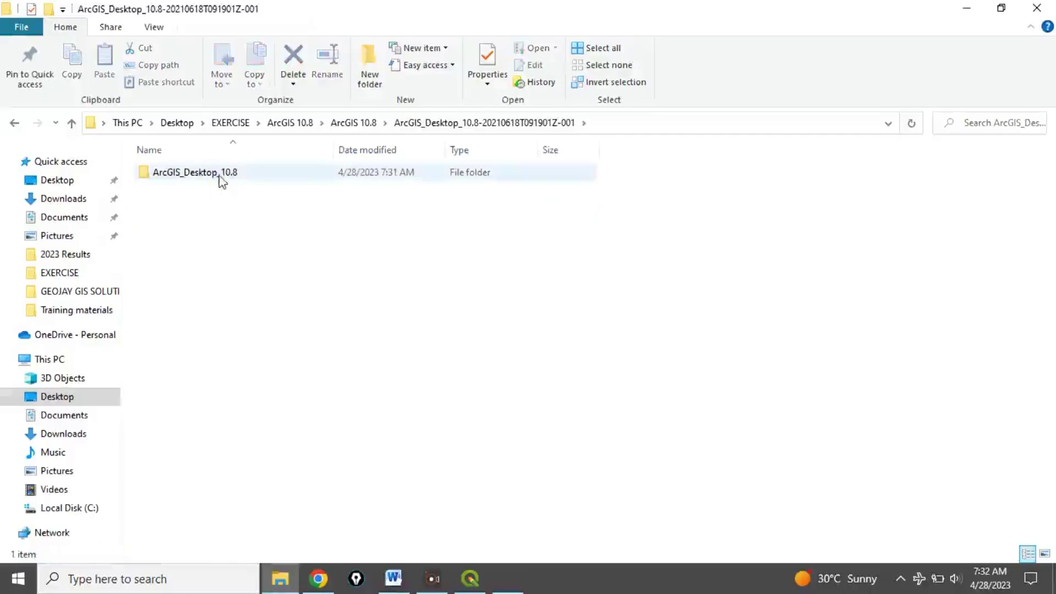
pyautogui.doubleClick(219, 176)
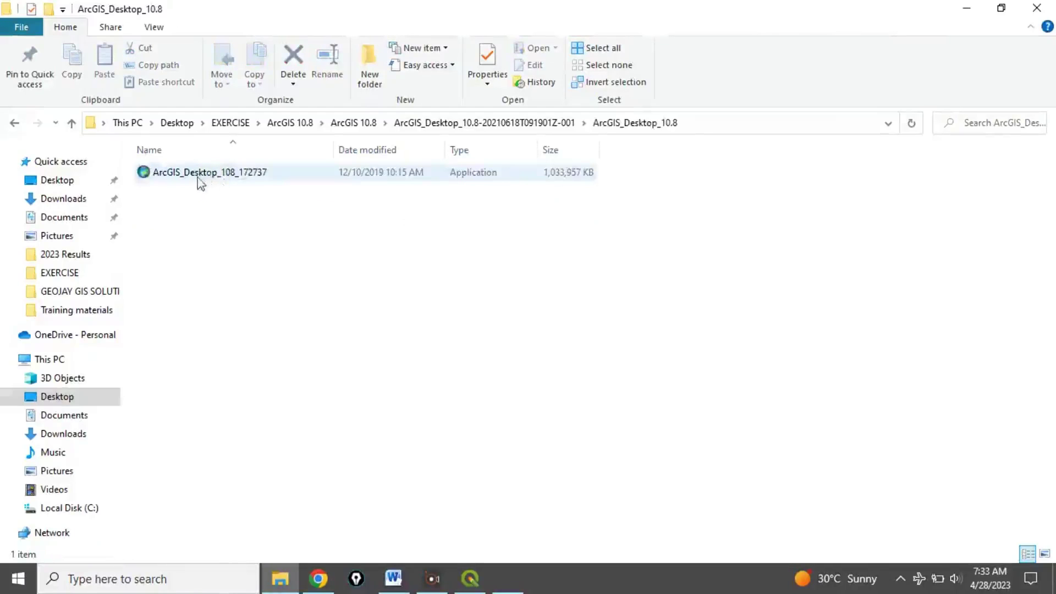
# - Run ArcGIS_Desktop_108_172737 and unpack to the default folder, overwriting all existing files
pyautogui.click(235, 178)
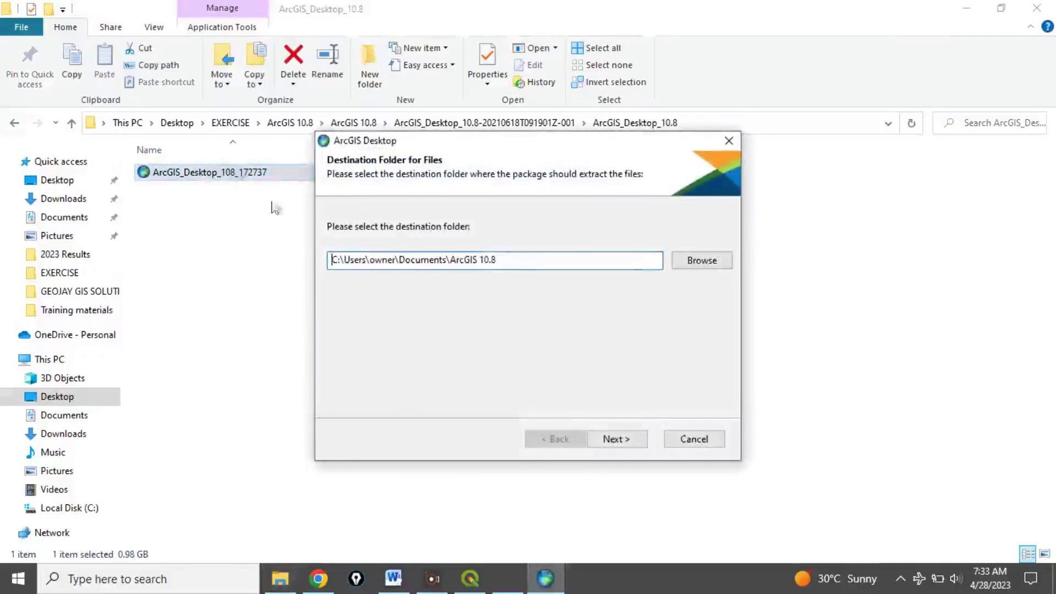
pyautogui.click(616, 440)
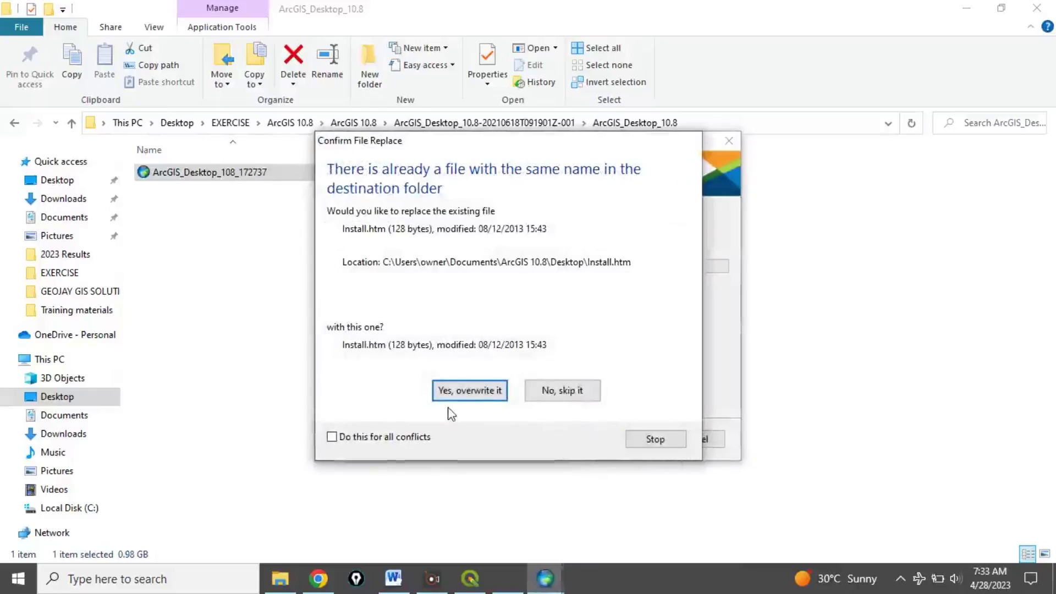
pyautogui.click(332, 438)
pyautogui.click(465, 391)
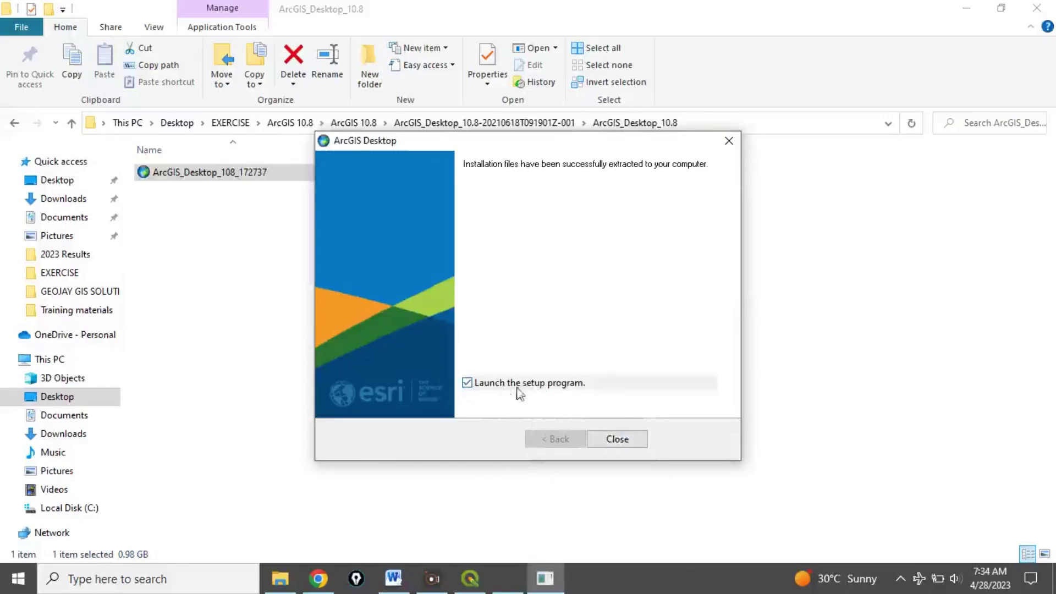
# - Launch the ArcGIS Desktop setup program and accept the master agreement
pyautogui.click(617, 439)
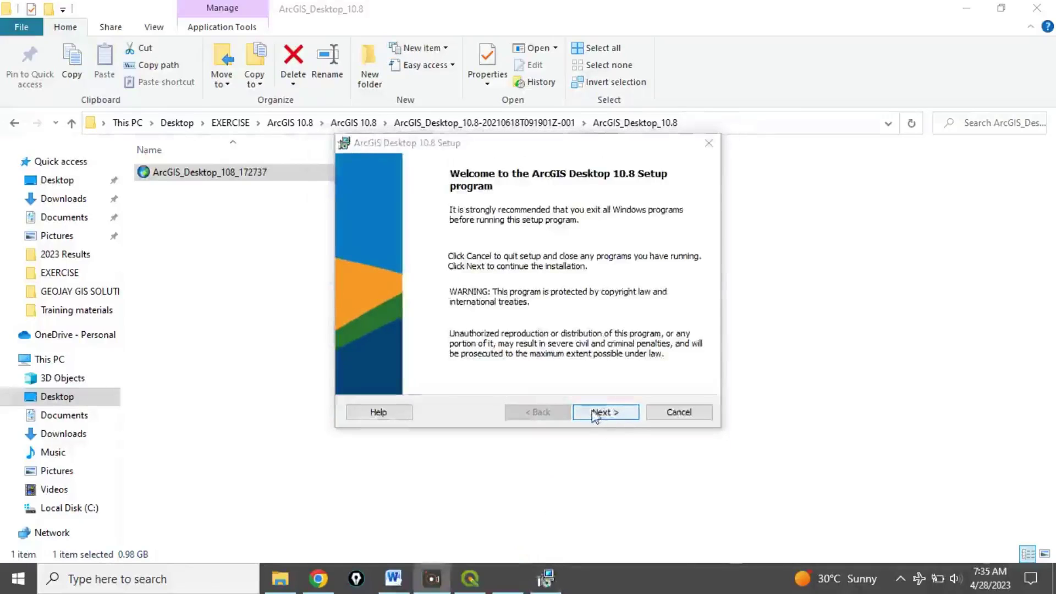
pyautogui.click(597, 414)
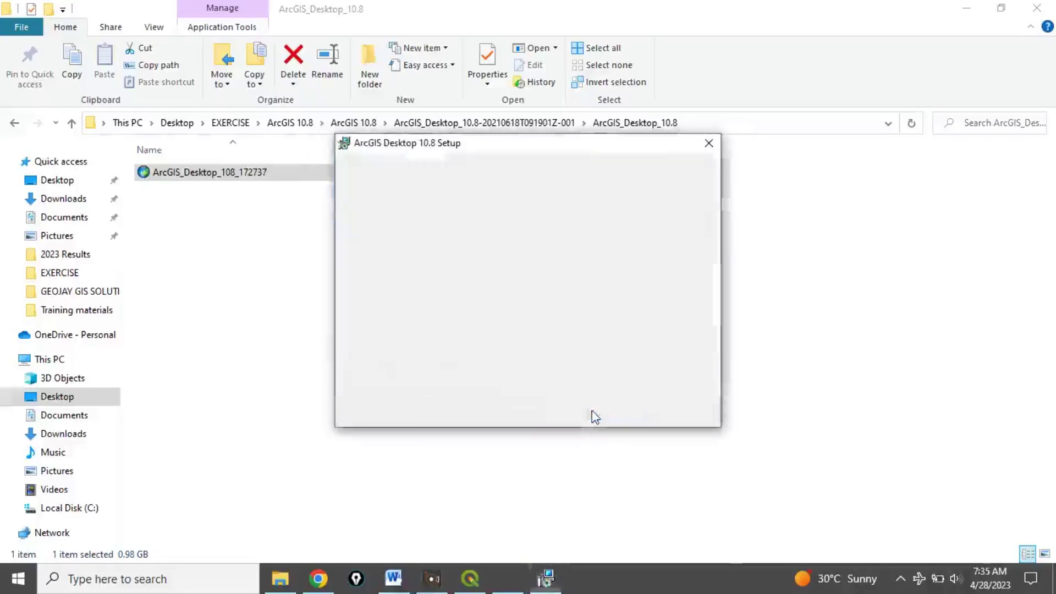
pyautogui.click(407, 358)
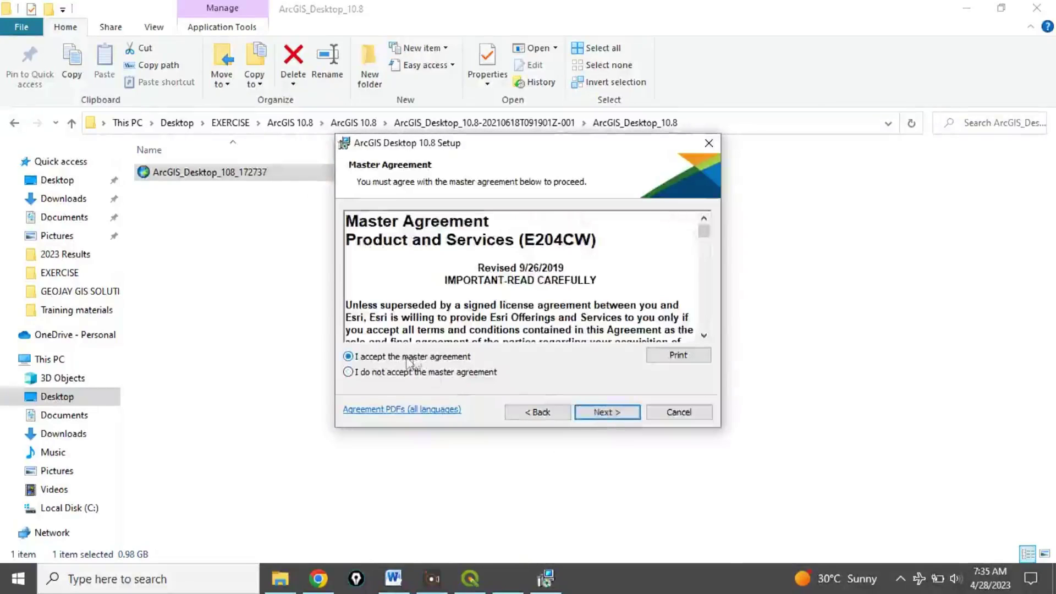
pyautogui.click(604, 420)
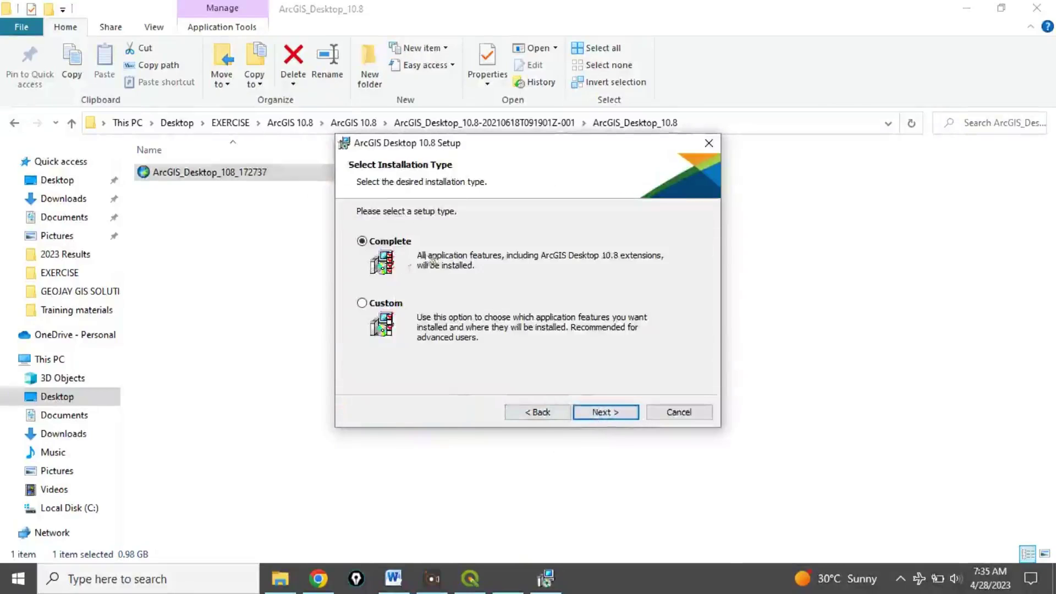
# - Install a Complete ArcGIS Desktop 10.8 using default folders and C:\Python27, then finish
pyautogui.click(598, 412)
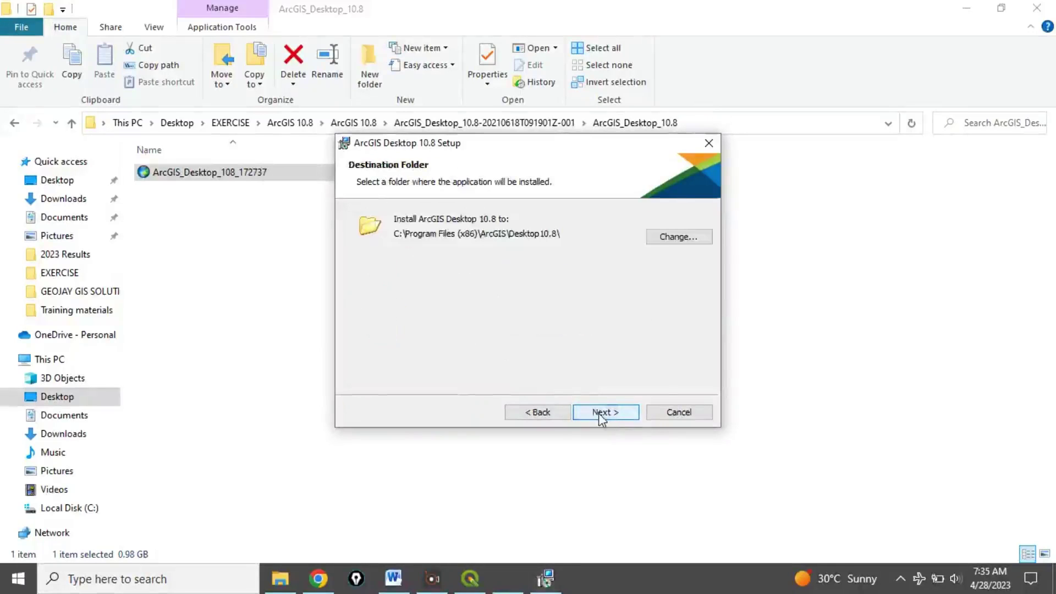
pyautogui.click(600, 415)
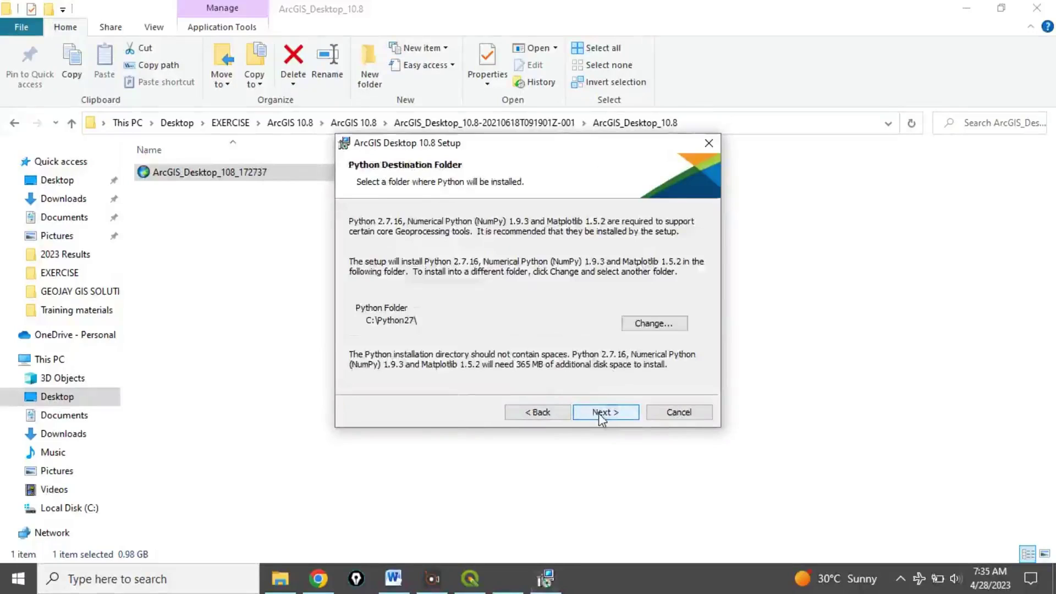
pyautogui.click(600, 415)
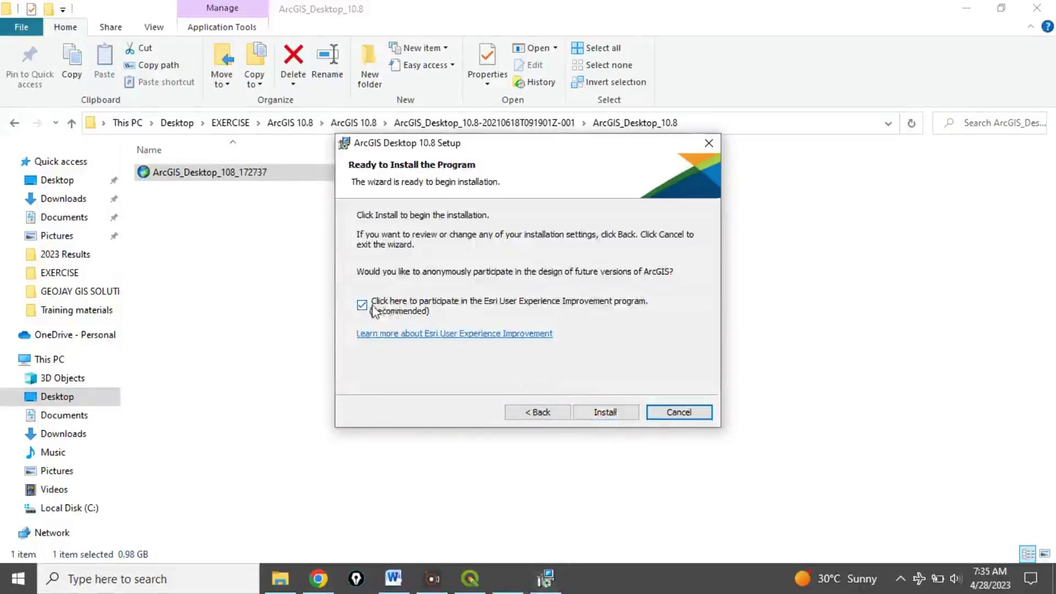
pyautogui.click(597, 416)
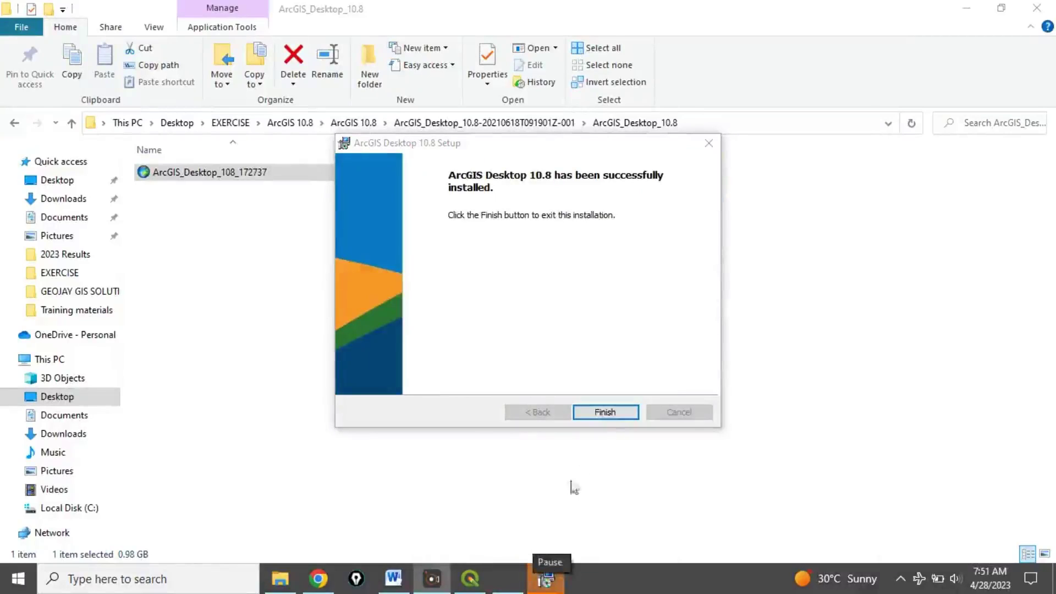
pyautogui.click(602, 413)
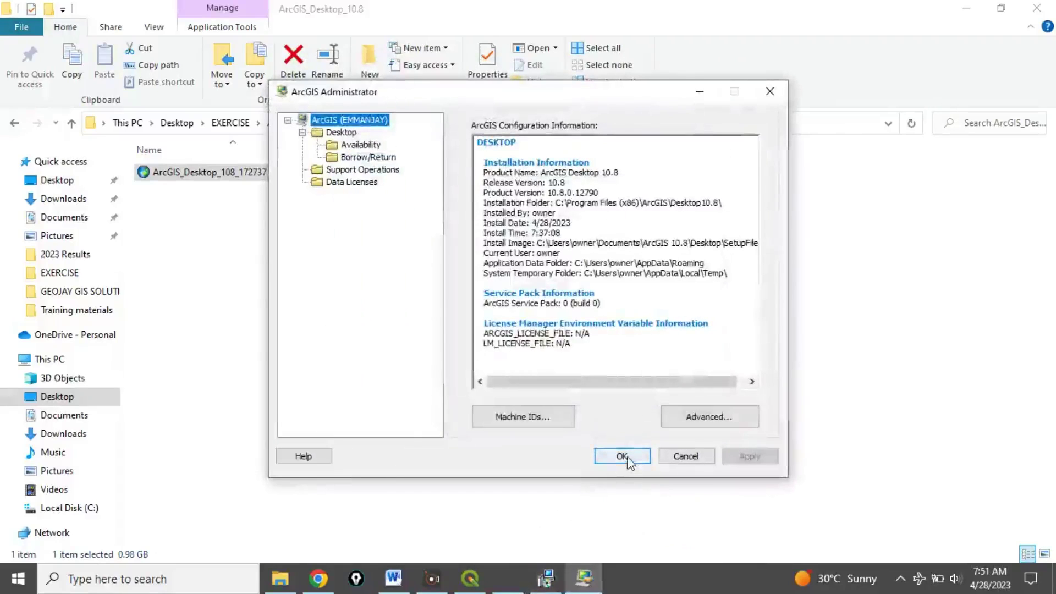
# - Close ArcGIS Administrator after reviewing the Desktop 10.8 configuration (version 10.8.0.12790)
pyautogui.click(622, 456)
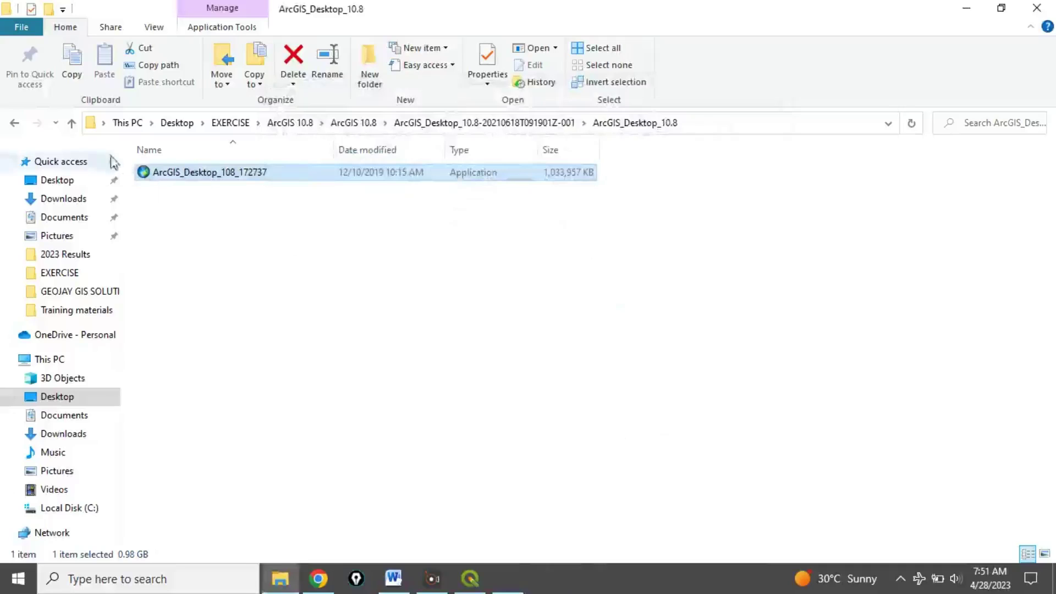
# - Navigate from ArcGIS 10.8 into the Activation10.8 Crack folder
pyautogui.click(71, 123)
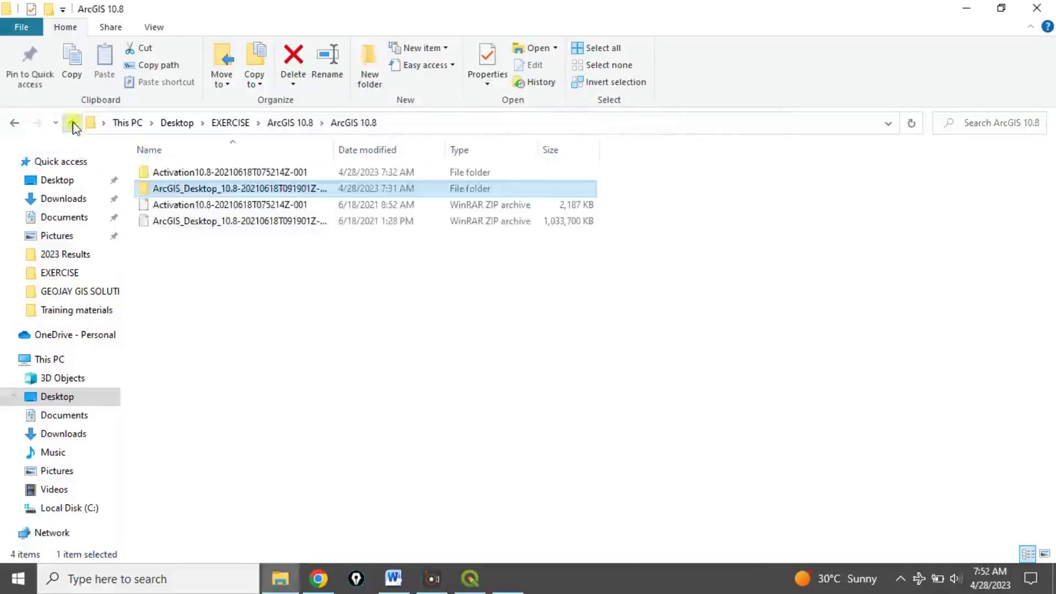
pyautogui.doubleClick(193, 172)
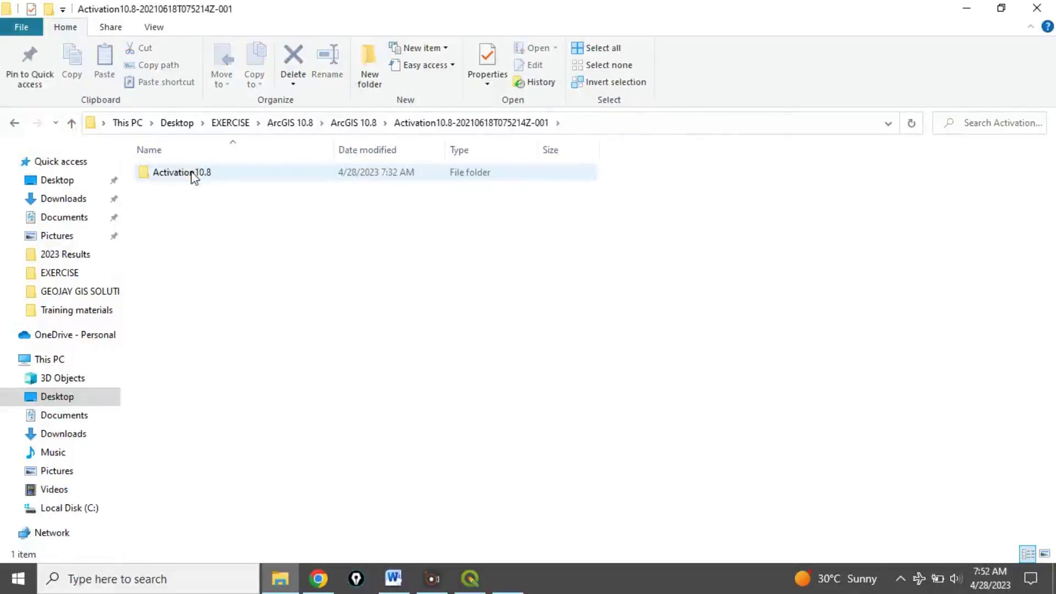
pyautogui.doubleClick(192, 174)
pyautogui.doubleClick(191, 175)
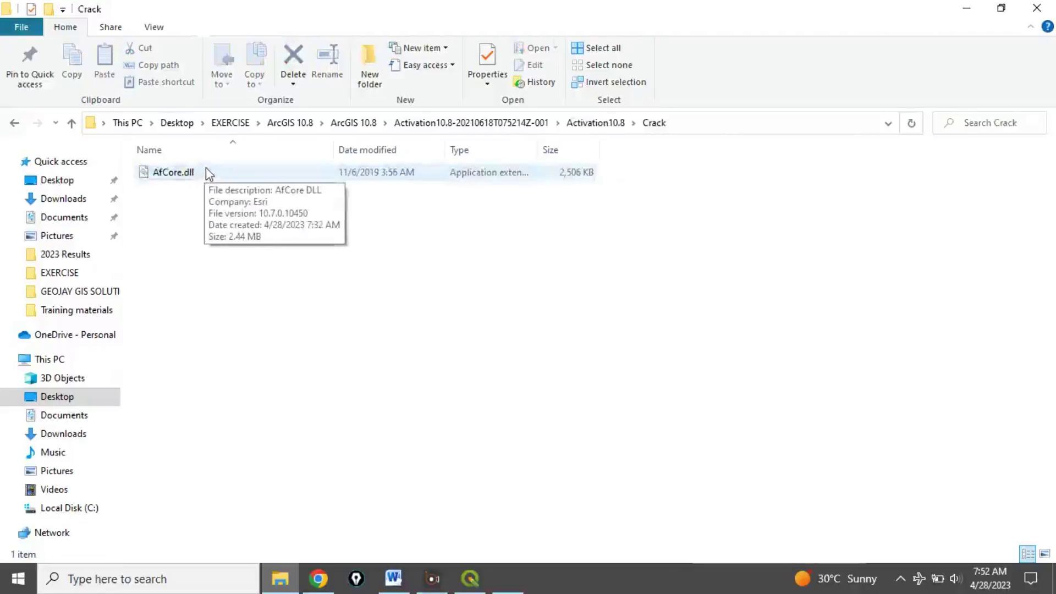
# - Copy the AfCore.dll file from the Crack folder
pyautogui.click(206, 168)
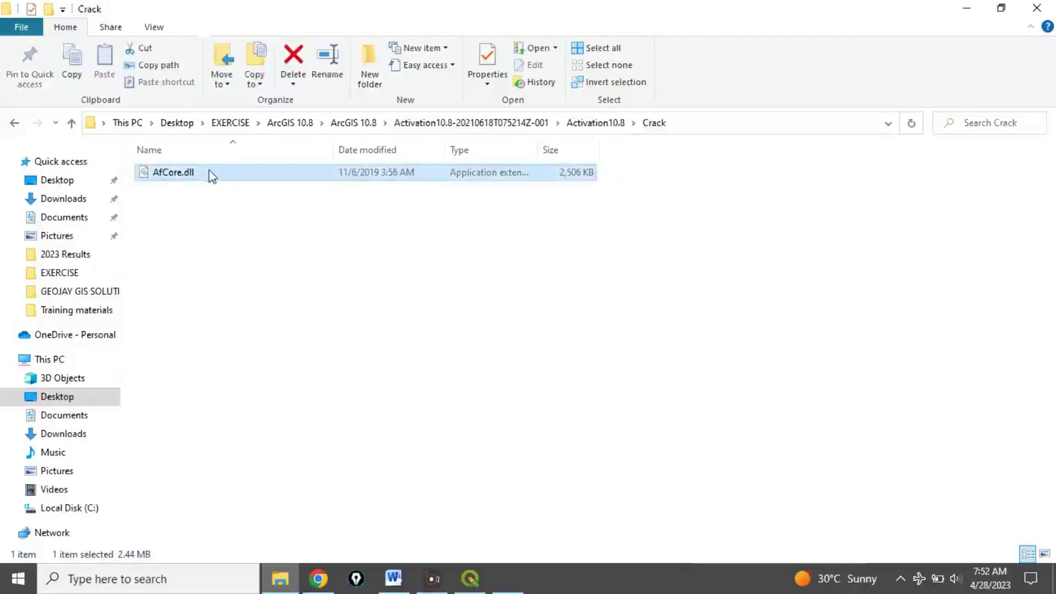
pyautogui.rightClick(210, 172)
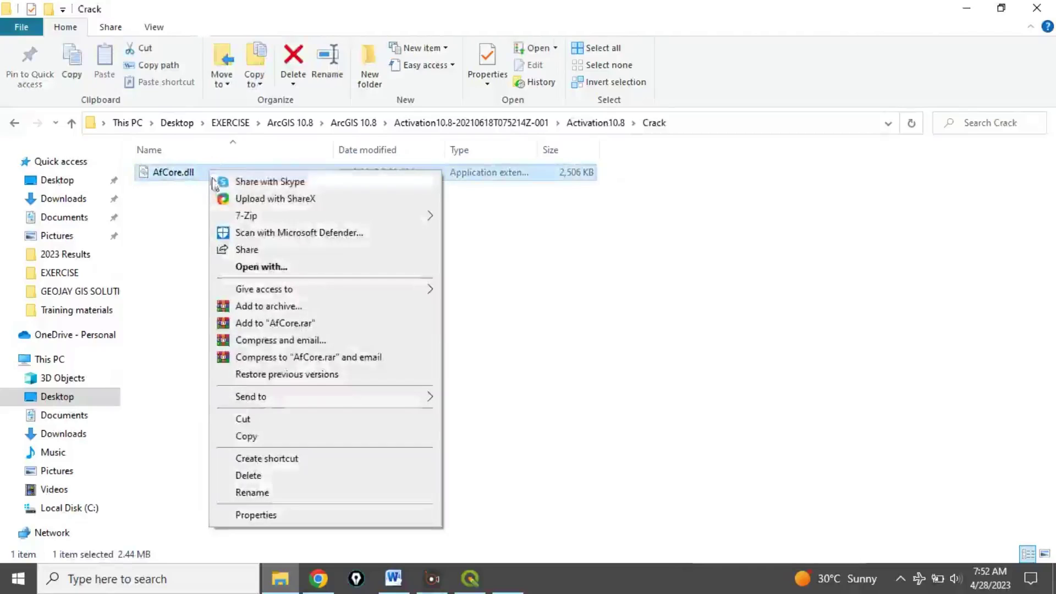
pyautogui.click(252, 440)
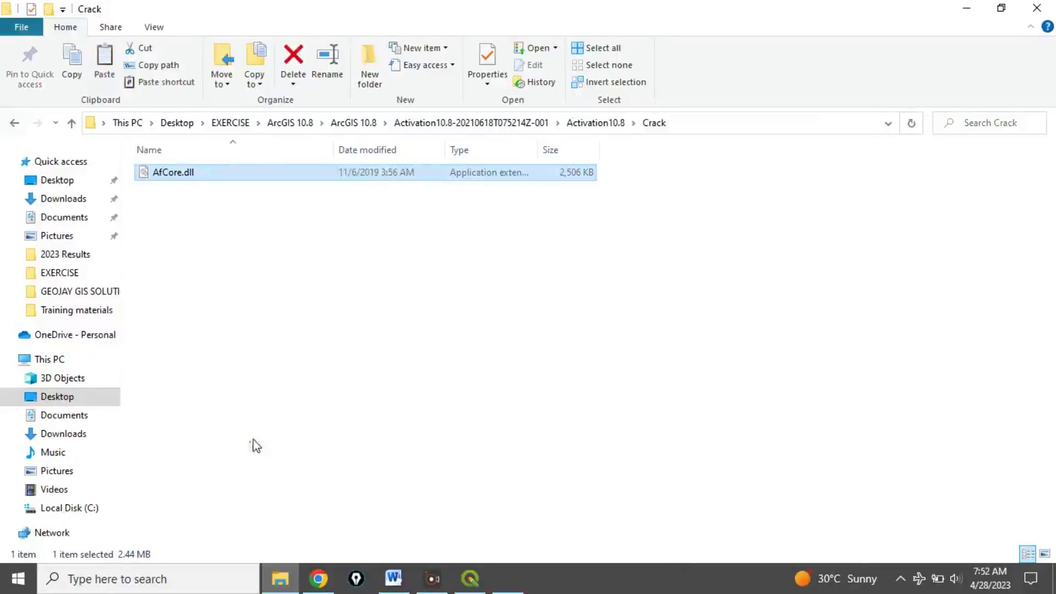
pyautogui.click(19, 584)
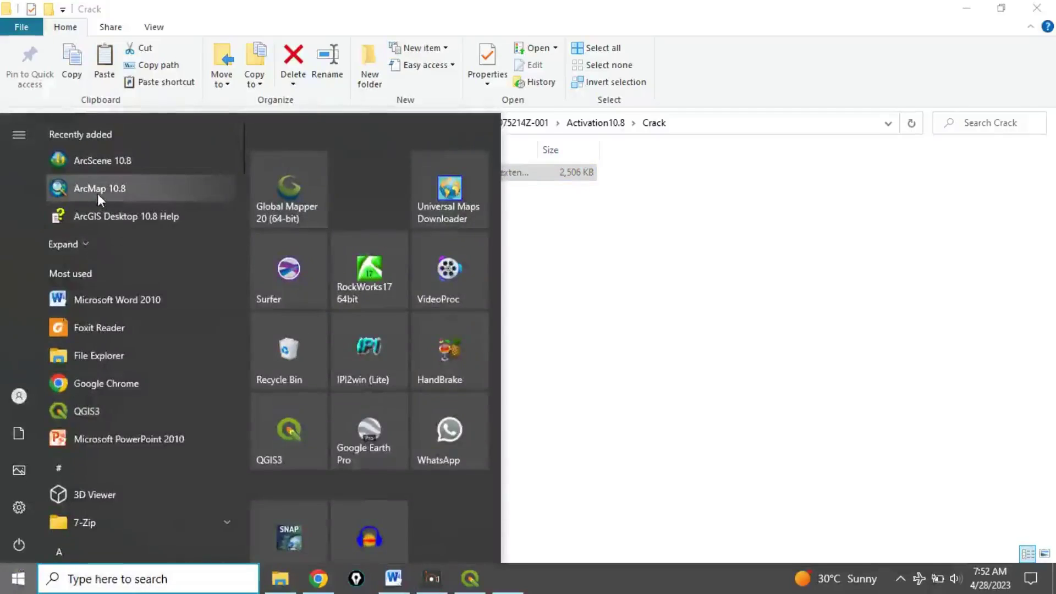
# - Open ArcMap 10.8's bin program folder via its file location, maximized
pyautogui.rightClick(98, 194)
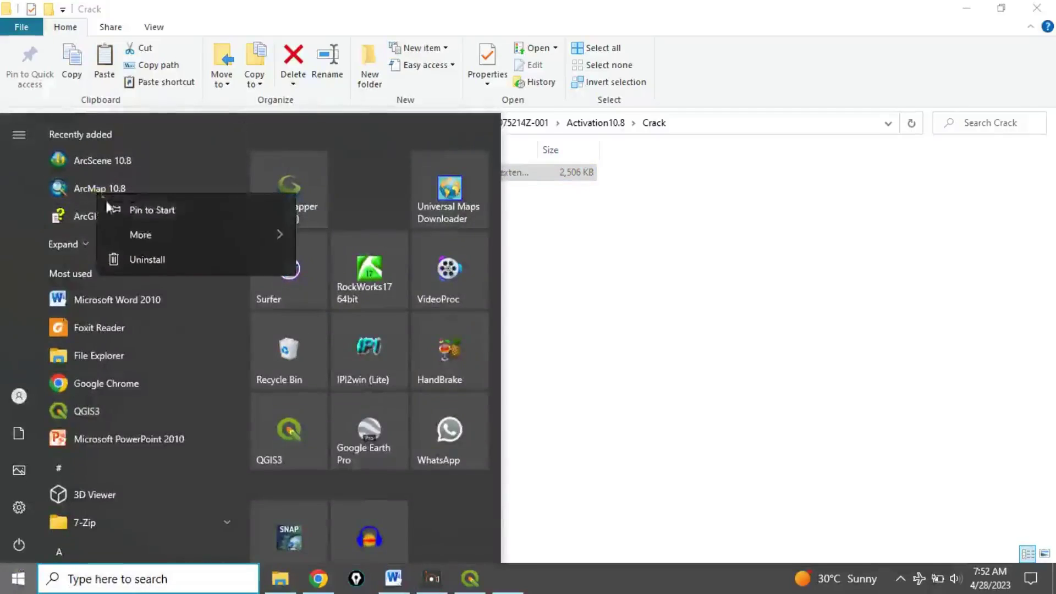
pyautogui.moveTo(137, 233)
pyautogui.click(361, 288)
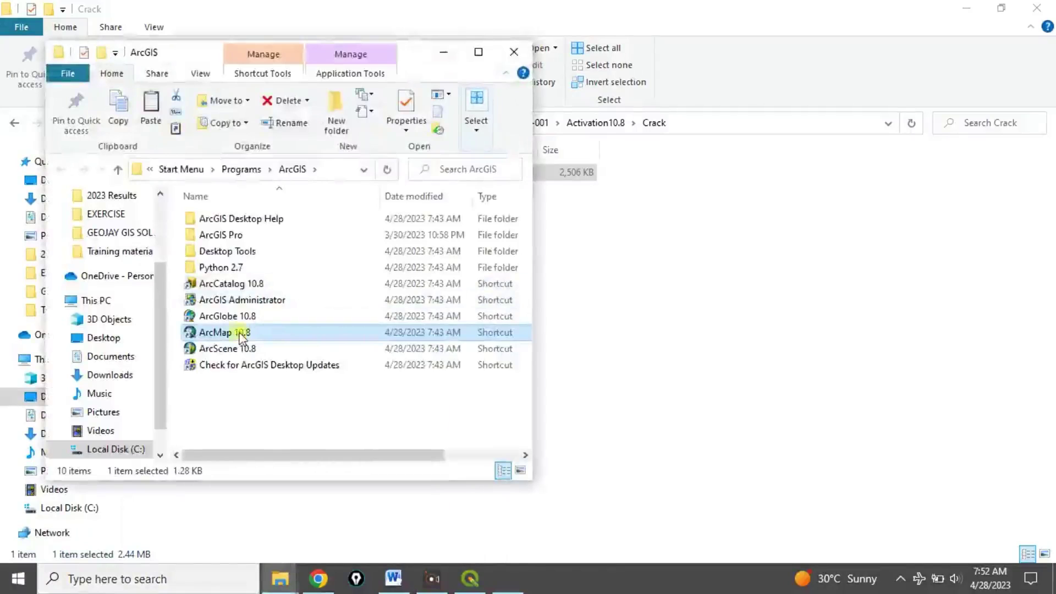
pyautogui.rightClick(240, 336)
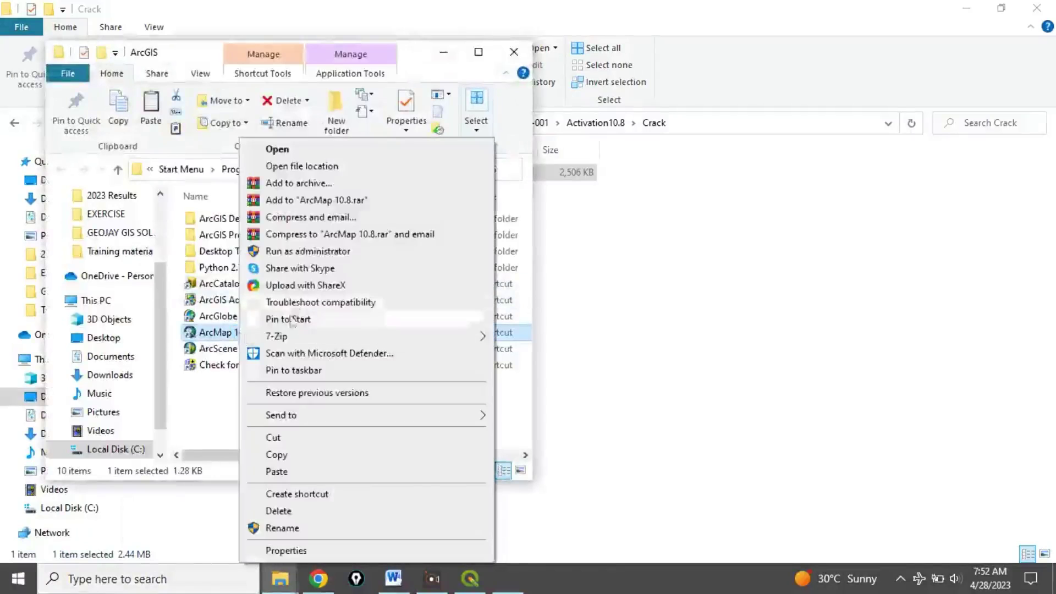
pyautogui.click(295, 169)
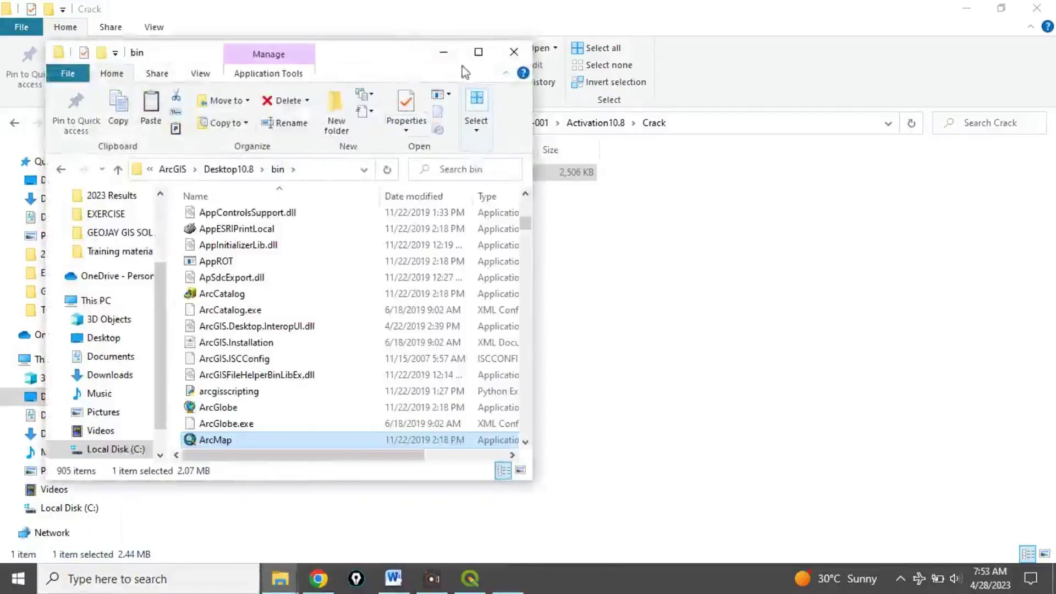
pyautogui.click(478, 53)
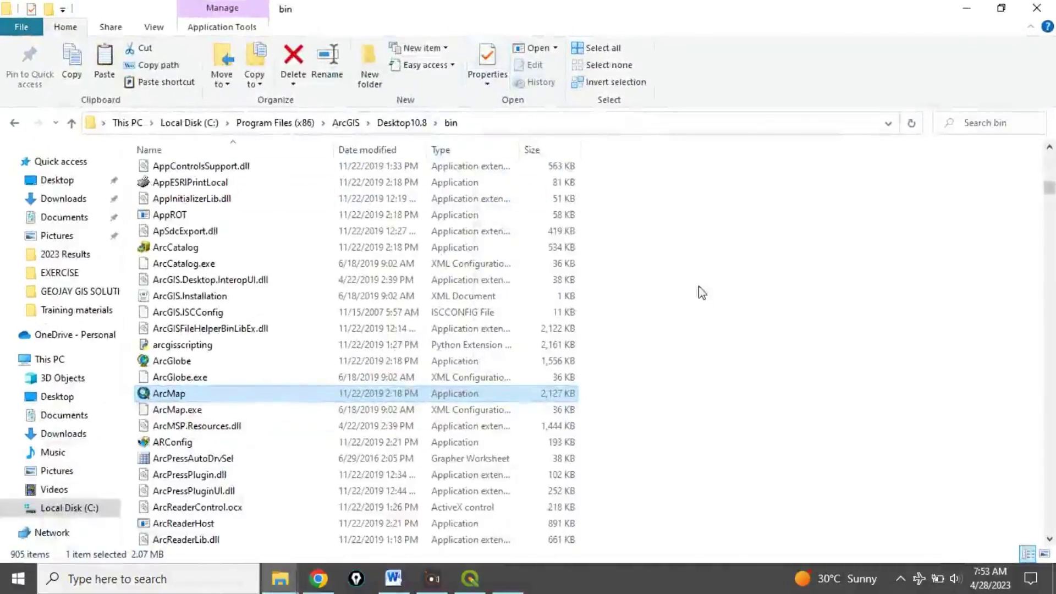
# - Paste AfCore.dll into bin, replacing the original with administrator permission, and close the window
pyautogui.rightClick(693, 281)
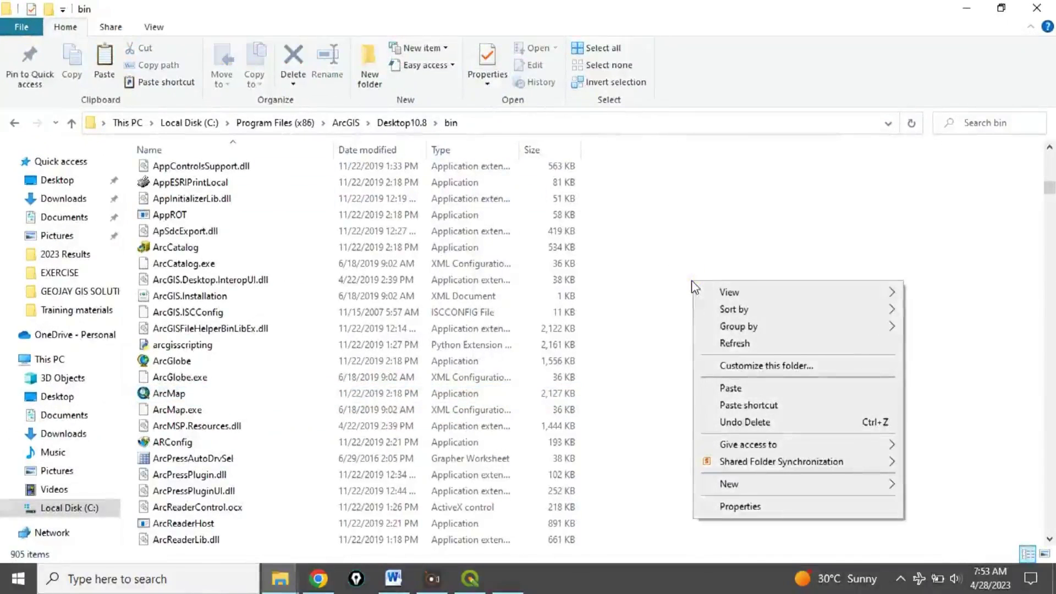
pyautogui.click(732, 389)
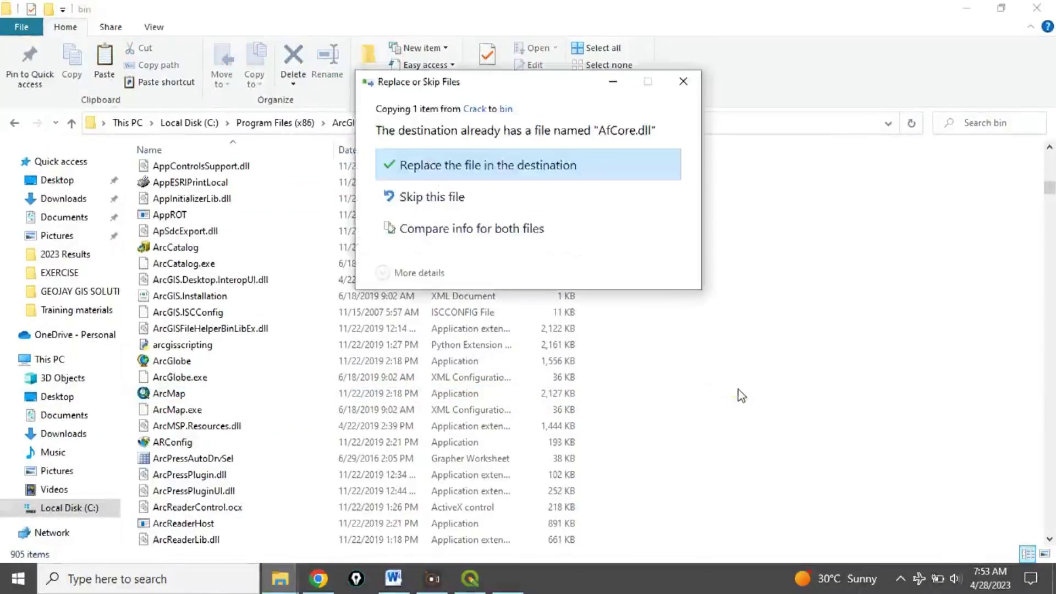
pyautogui.click(434, 171)
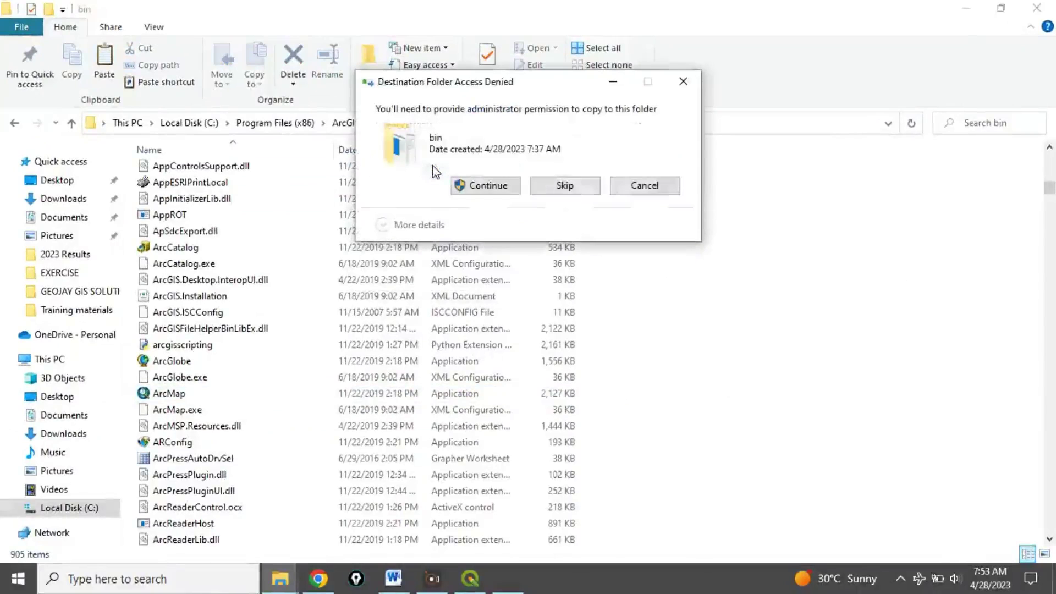
pyautogui.click(487, 187)
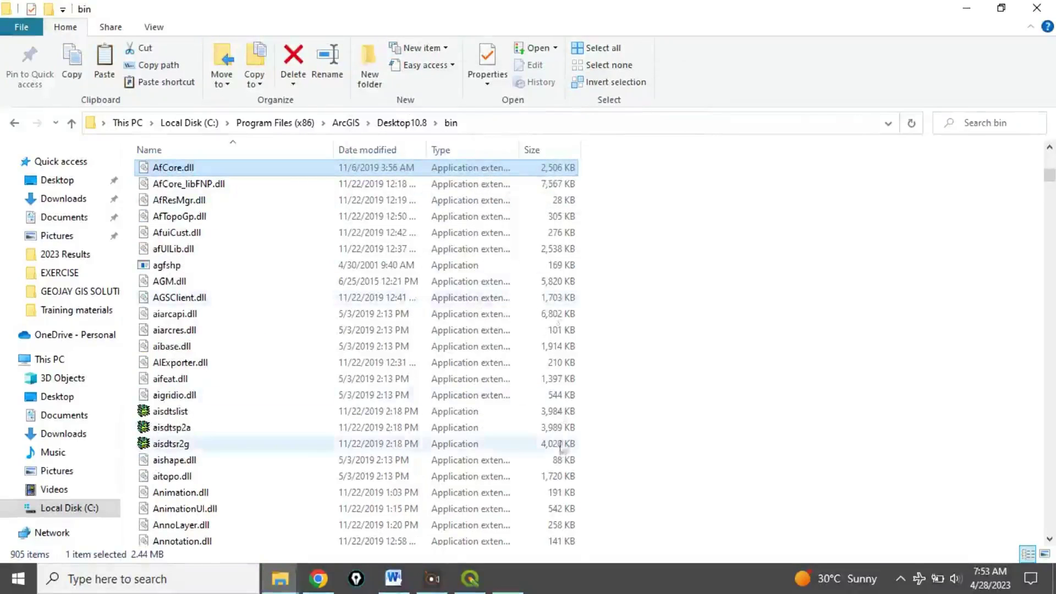
pyautogui.click(1037, 7)
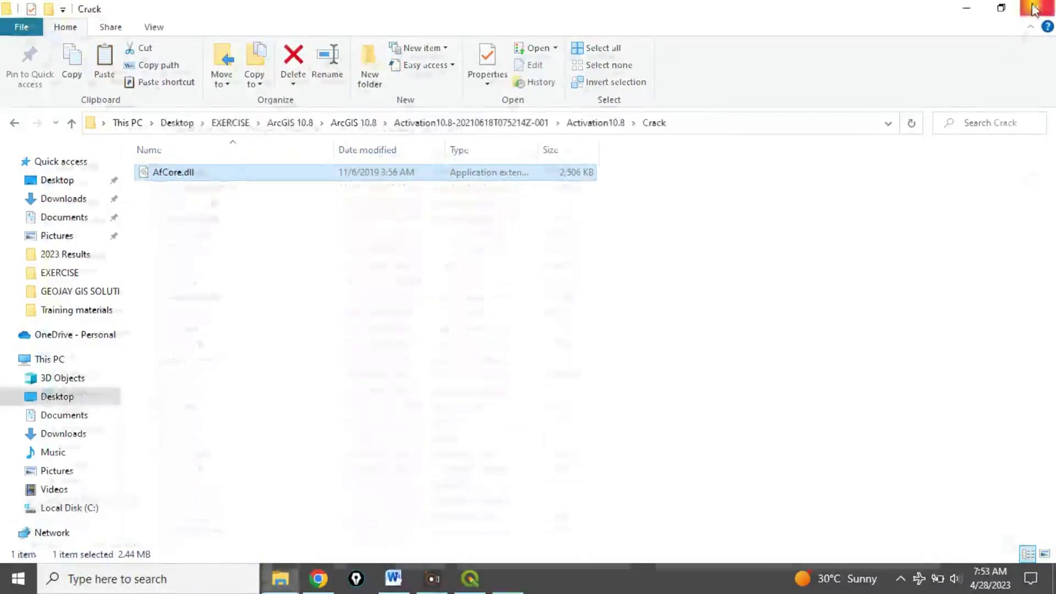
# - Close the Crack folder window and launch ArcMap 10.8 from the Start menu
pyautogui.click(1035, 8)
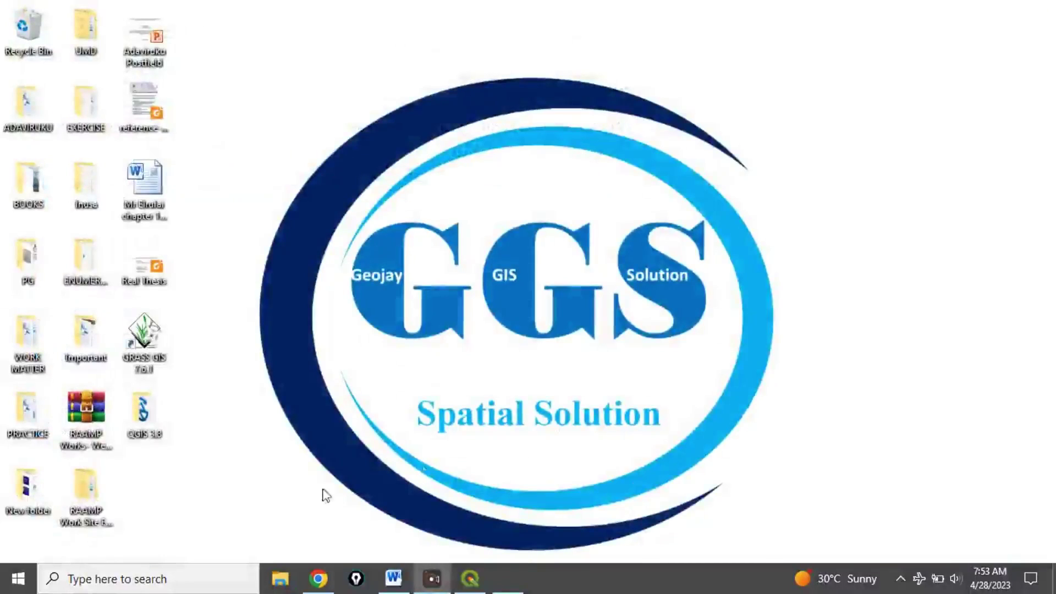
pyautogui.click(18, 578)
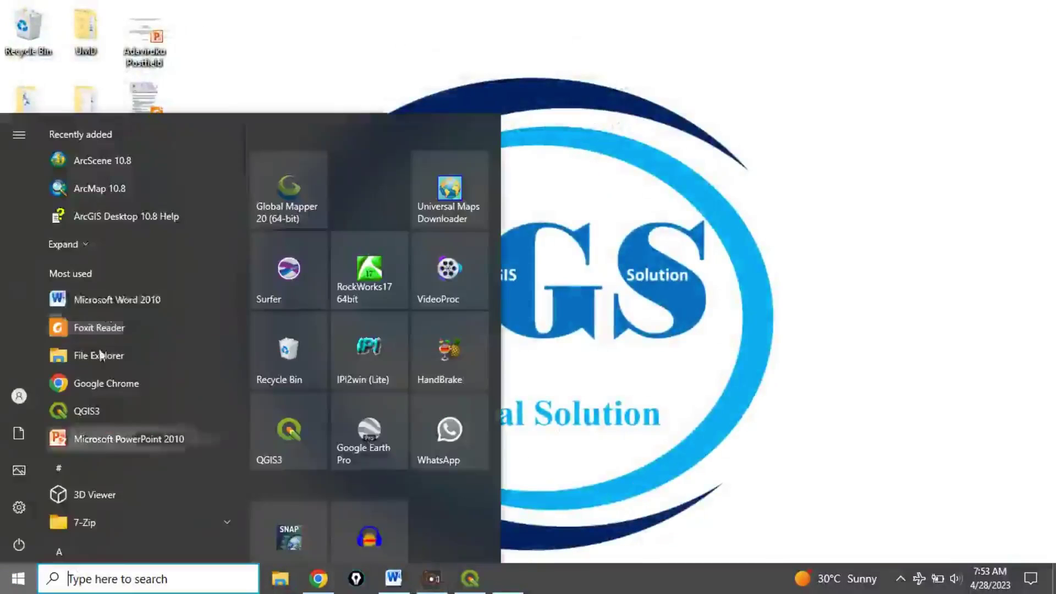
pyautogui.click(94, 190)
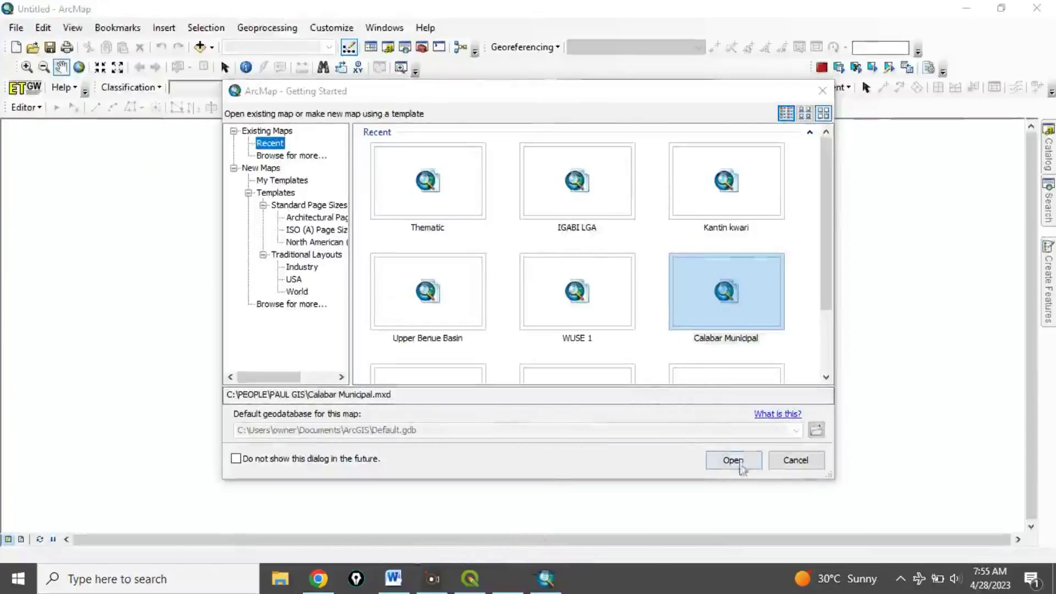
# - Cancel Getting Started and show the Table Of Contents with its empty Layers frame
pyautogui.click(797, 460)
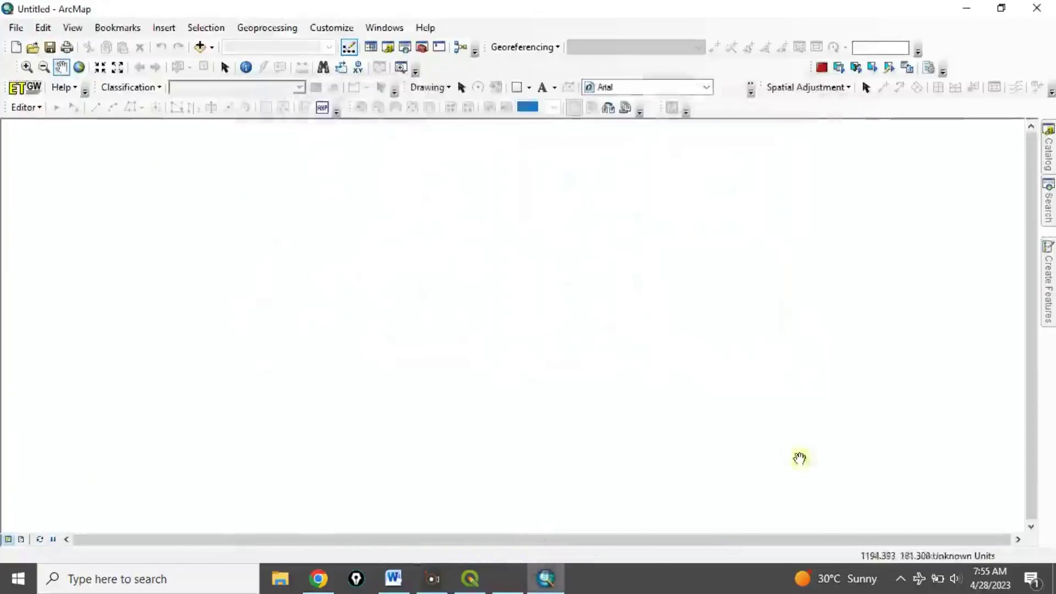
pyautogui.click(377, 51)
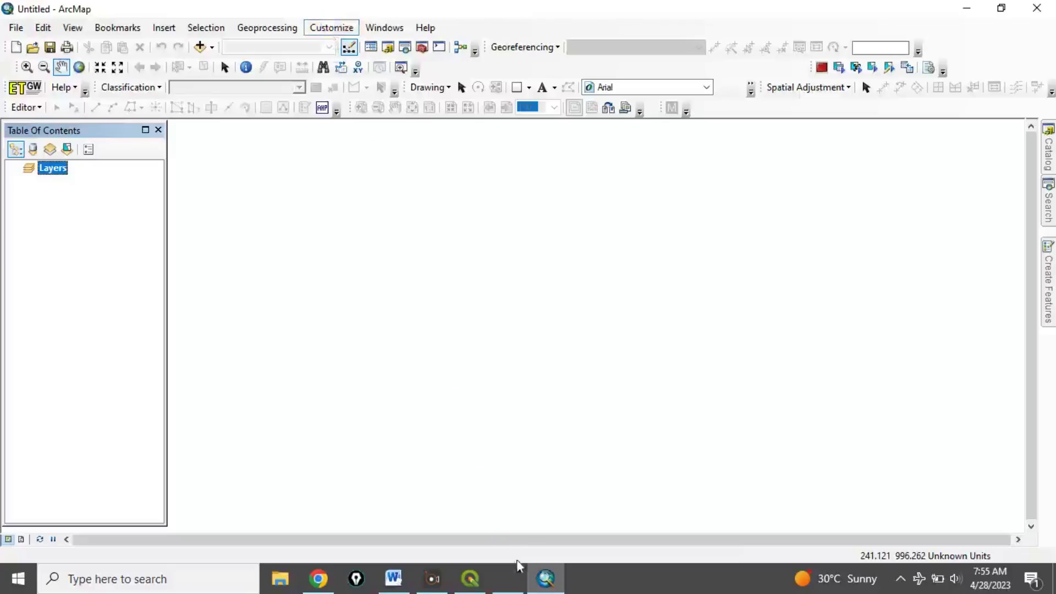
# - Confirm every ArcMap extension, including 3D Analyst and Spatial Analyst, is checked under Customize > Extensions
pyautogui.click(330, 27)
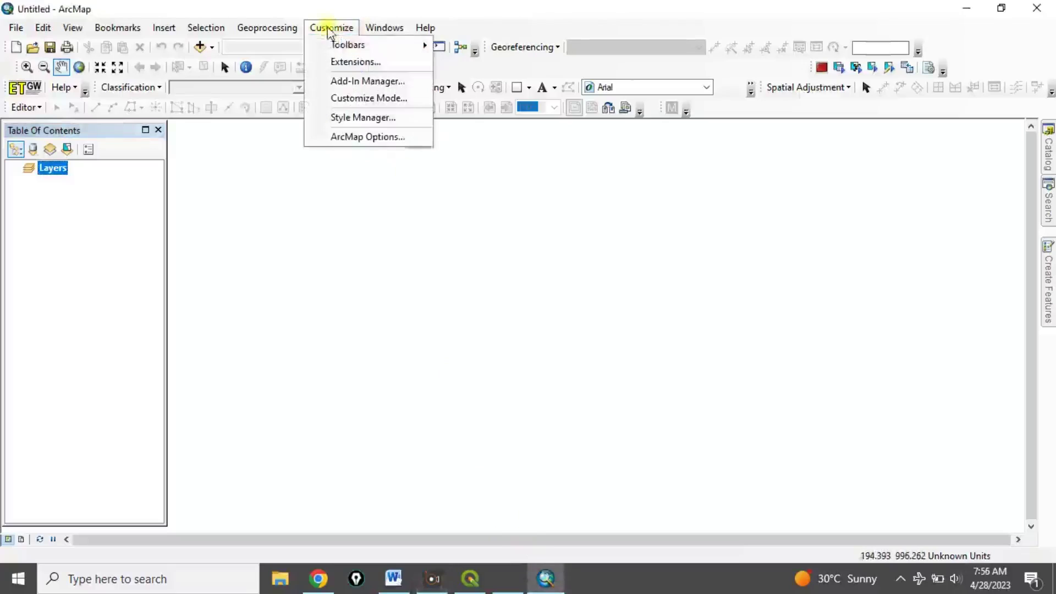
pyautogui.click(349, 62)
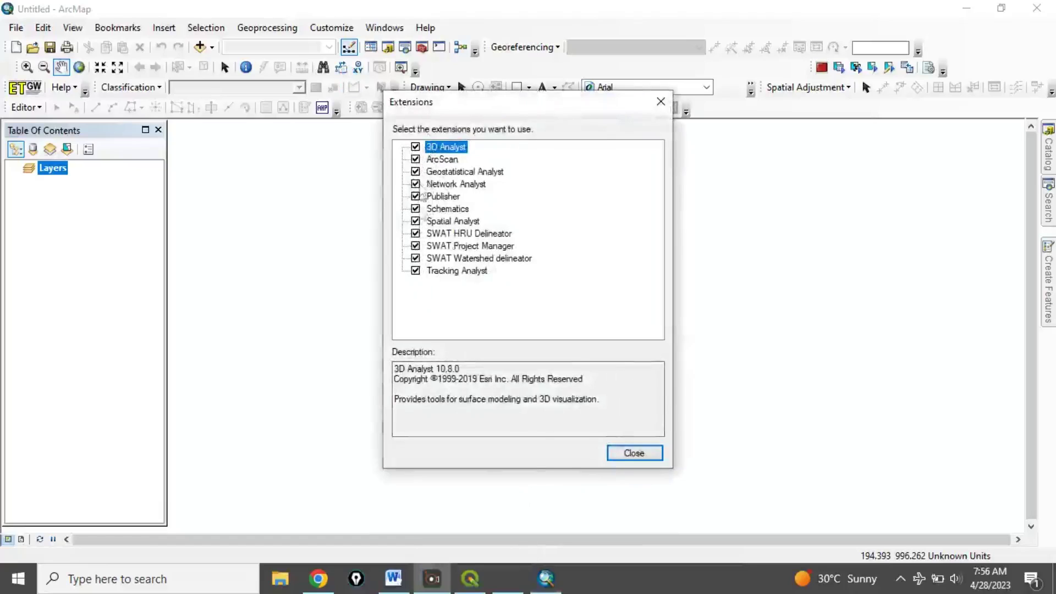
pyautogui.click(634, 453)
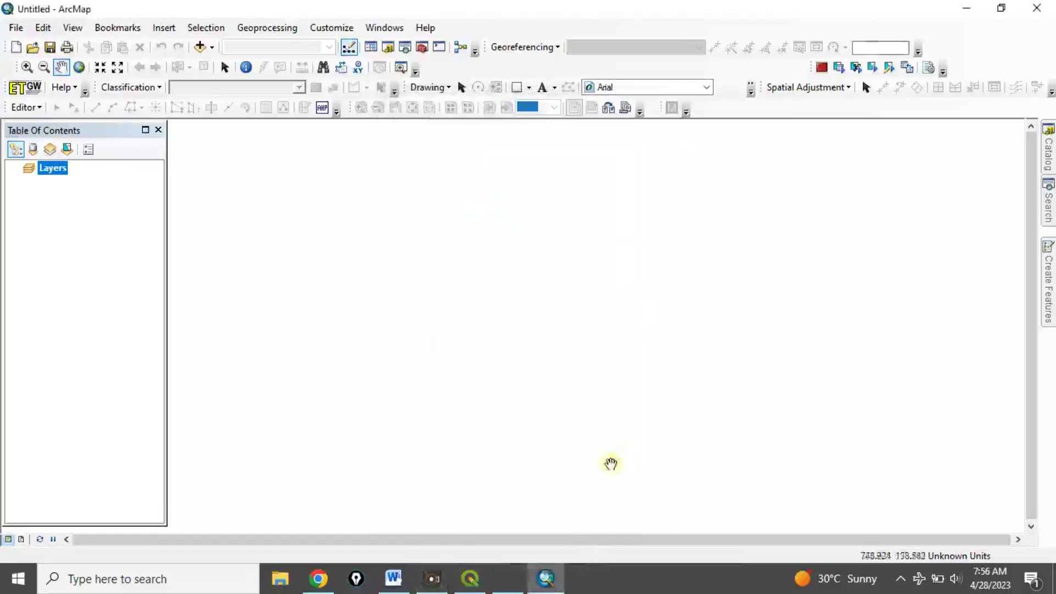